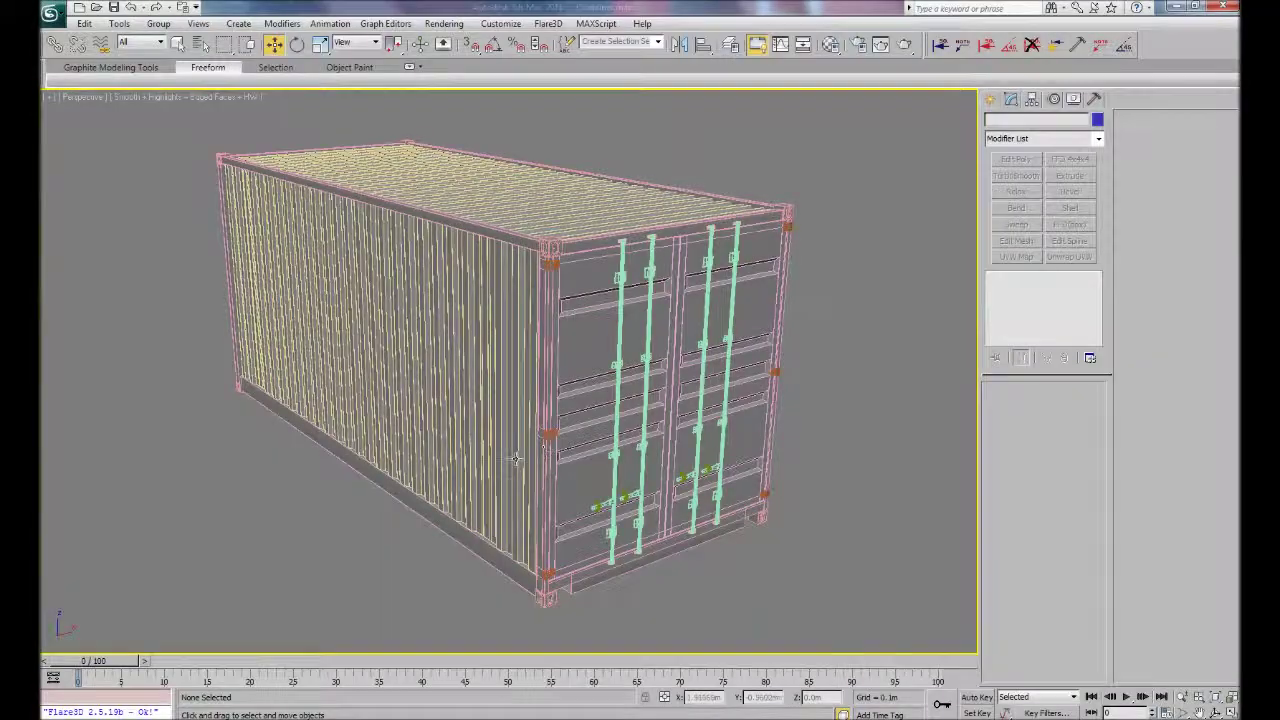
Inspect the container from its long side and door end, then window-select all 133 parts.
{"action": "mouse_move", "coordinate": [405, 432]}
{"action": "middle_mouse_down", "text": "alt"}
{"action": "mouse_move", "coordinate": [558, 433]}
{"action": "mouse_move", "coordinate": [457, 464]}
{"action": "mouse_move", "coordinate": [591, 455]}
{"action": "middle_mouse_up", "text": "alt"}
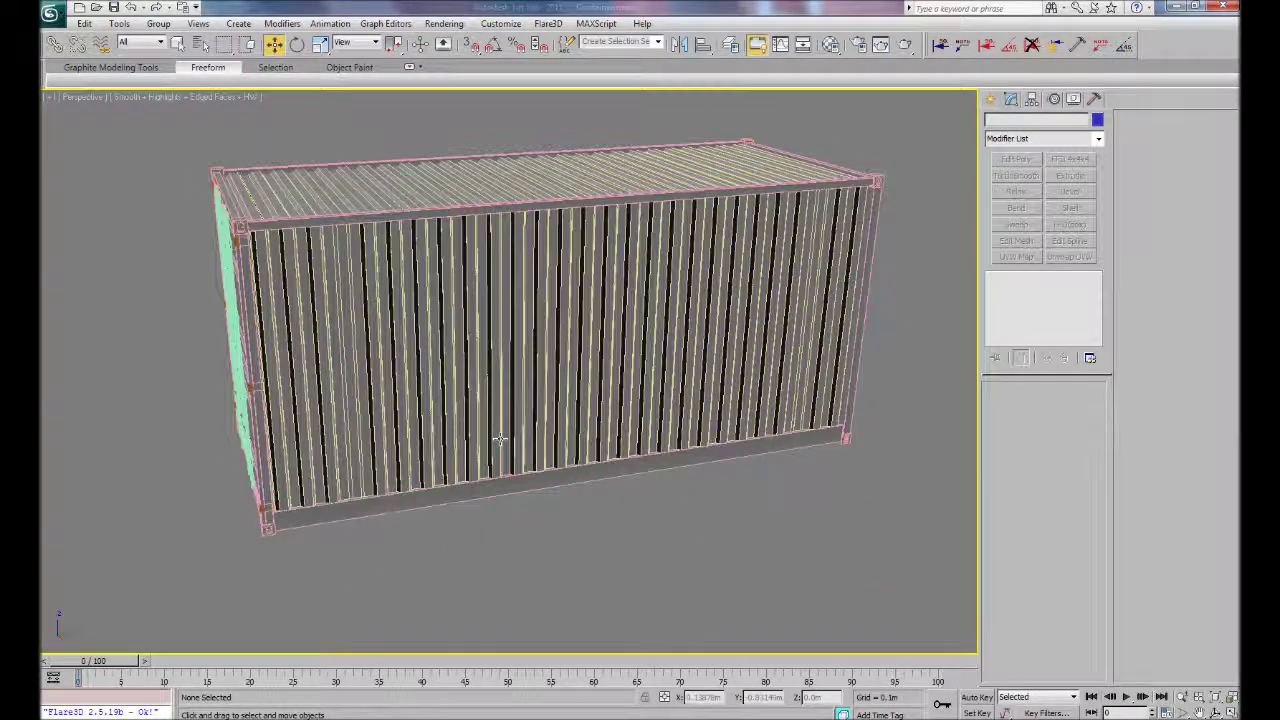
{"action": "mouse_move", "coordinate": [591, 455]}
{"action": "middle_mouse_down", "text": "alt"}
{"action": "mouse_move", "coordinate": [583, 432]}
{"action": "mouse_move", "coordinate": [617, 442]}
{"action": "middle_mouse_up", "text": "alt"}
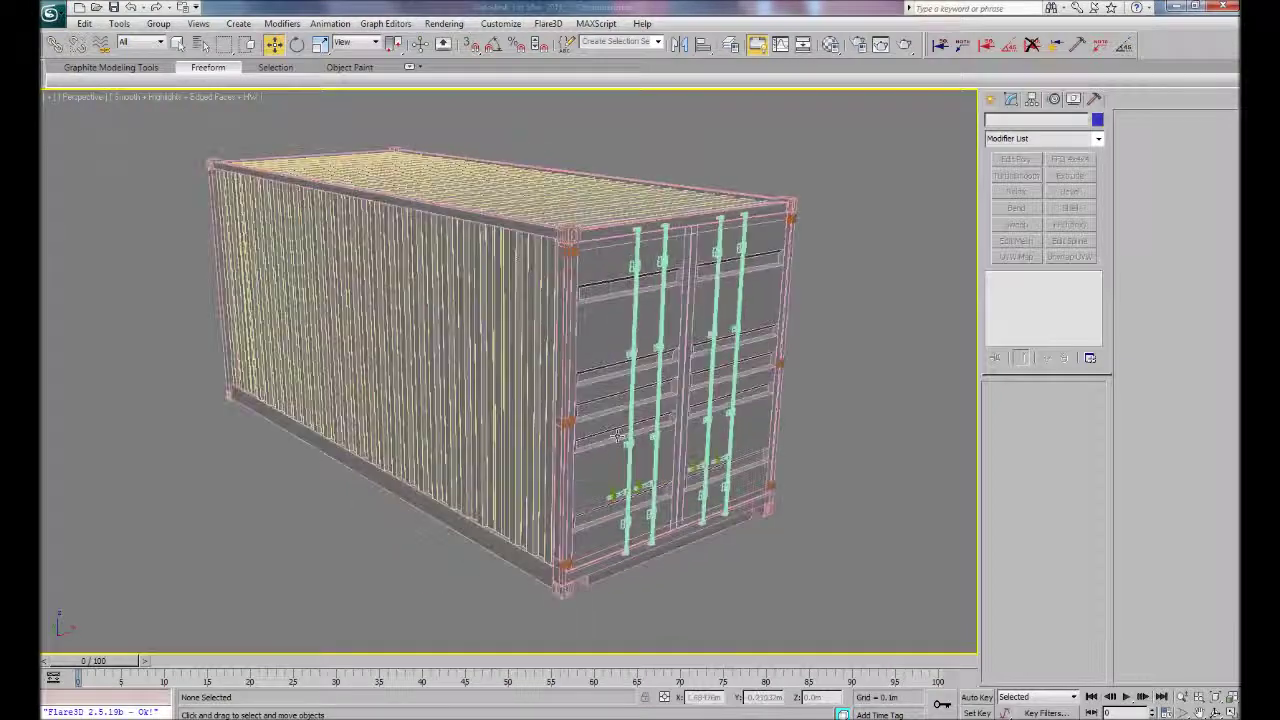
{"action": "scroll", "coordinate": [617, 442], "scroll_direction": "down", "scroll_amount": 1}
{"action": "scroll", "coordinate": [617, 442], "scroll_direction": "down", "scroll_amount": 2}
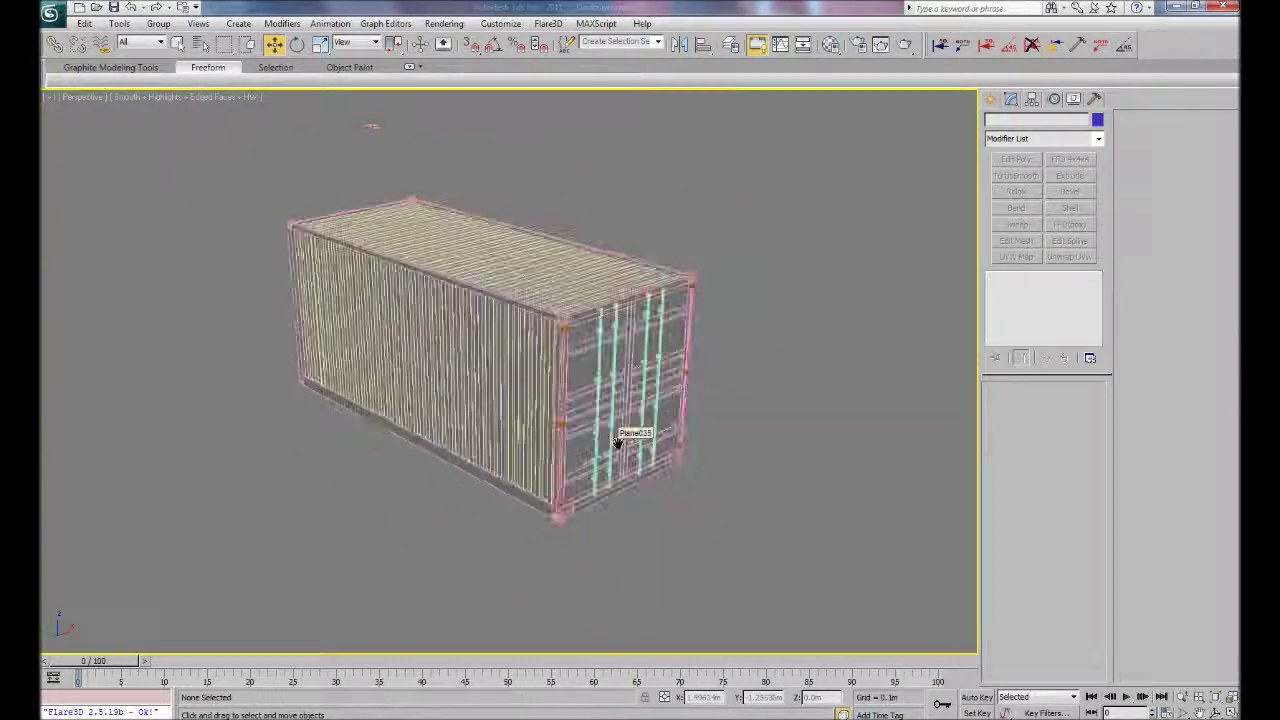
{"action": "mouse_move", "coordinate": [609, 449]}
{"action": "middle_mouse_down", "text": "alt"}
{"action": "mouse_move", "coordinate": [313, 240]}
{"action": "mouse_move", "coordinate": [727, 568]}
{"action": "middle_mouse_up", "text": "alt"}
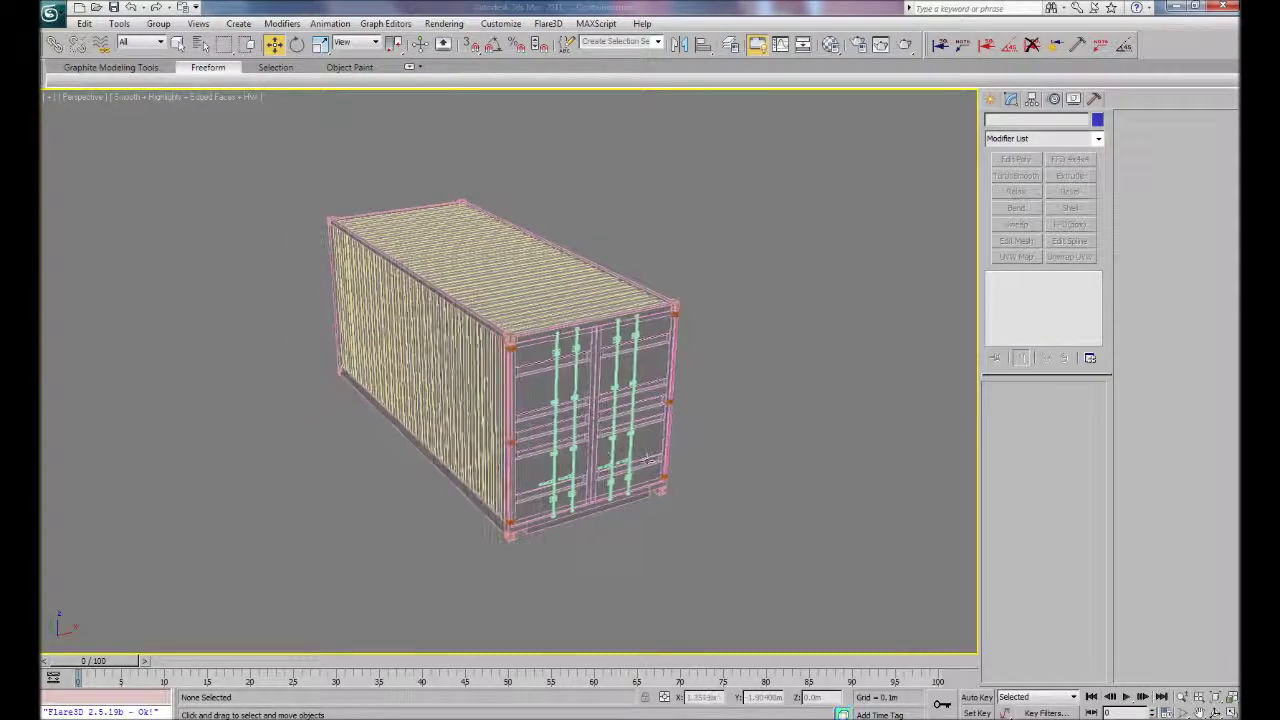
{"action": "left_click_drag", "start_coordinate": [730, 574], "coordinate": [262, 168]}
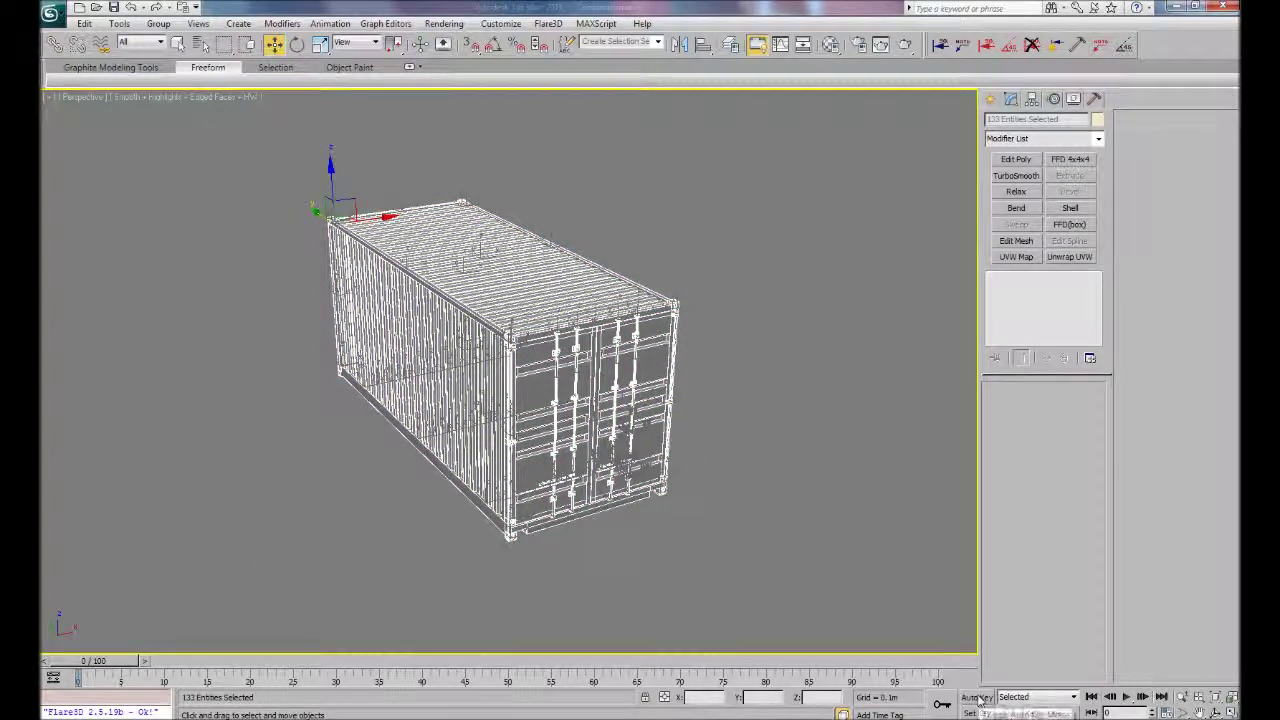
Turn on Auto Key, then check parts Plane035, Object009 and Cylinder003 before deselecting.
{"action": "left_click", "coordinate": [978, 697]}
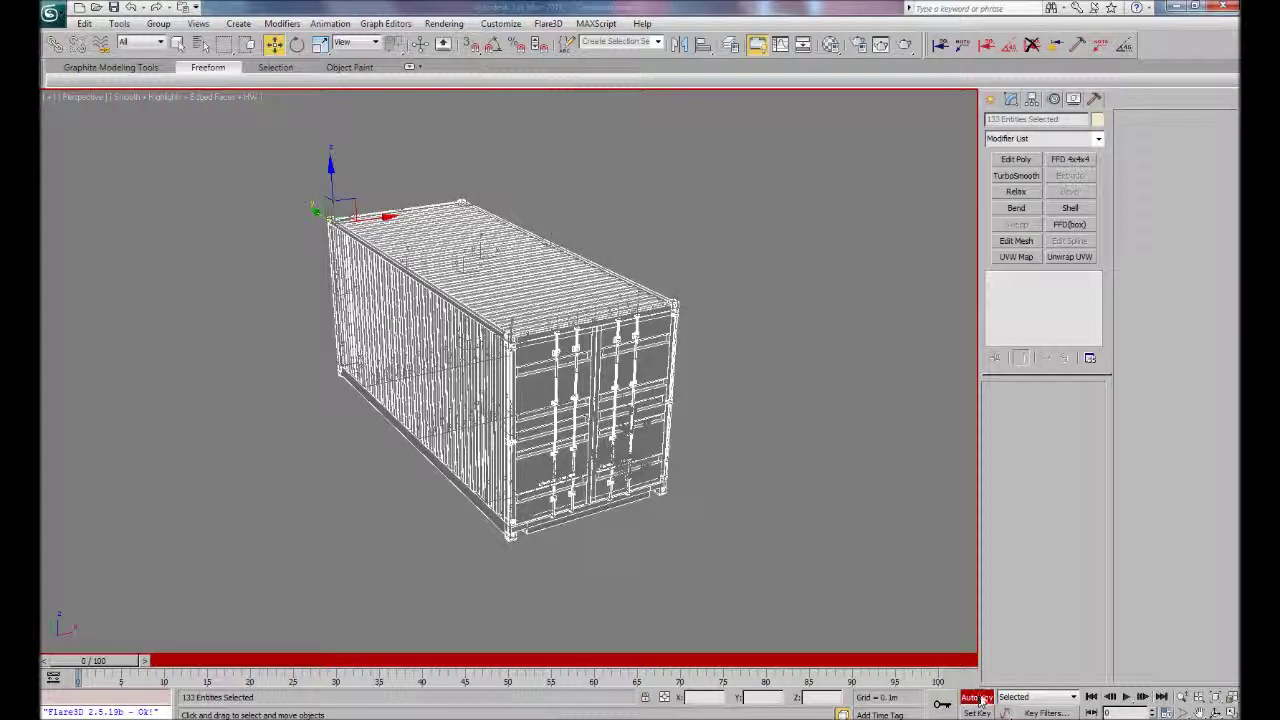
{"action": "left_click_drag", "start_coordinate": [475, 460], "coordinate": [240, 163]}
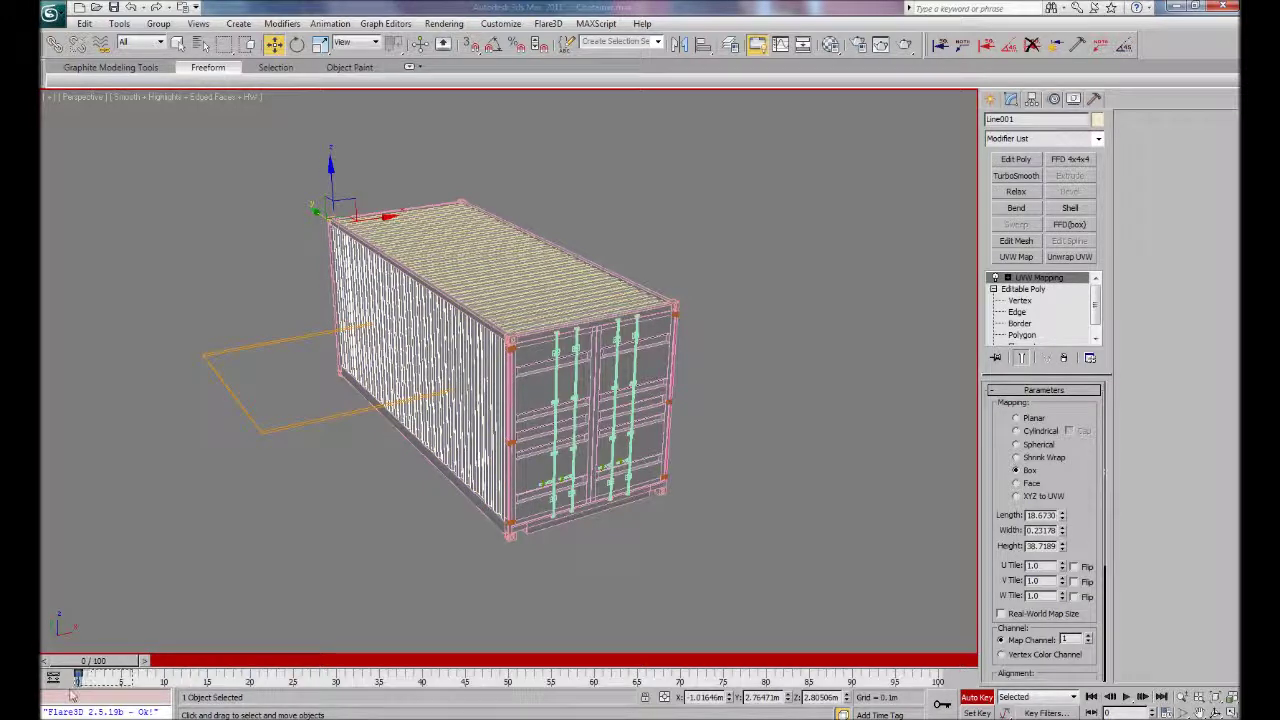
{"action": "left_click", "coordinate": [530, 410]}
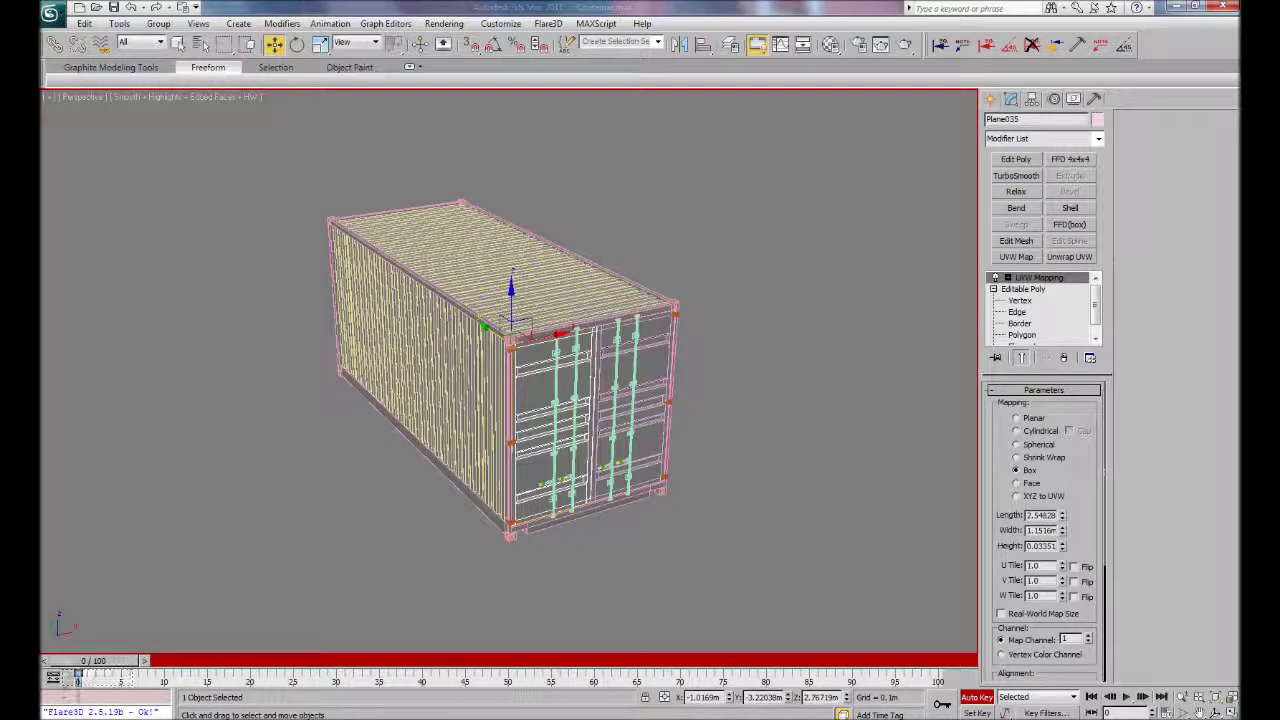
{"action": "left_click", "coordinate": [645, 361]}
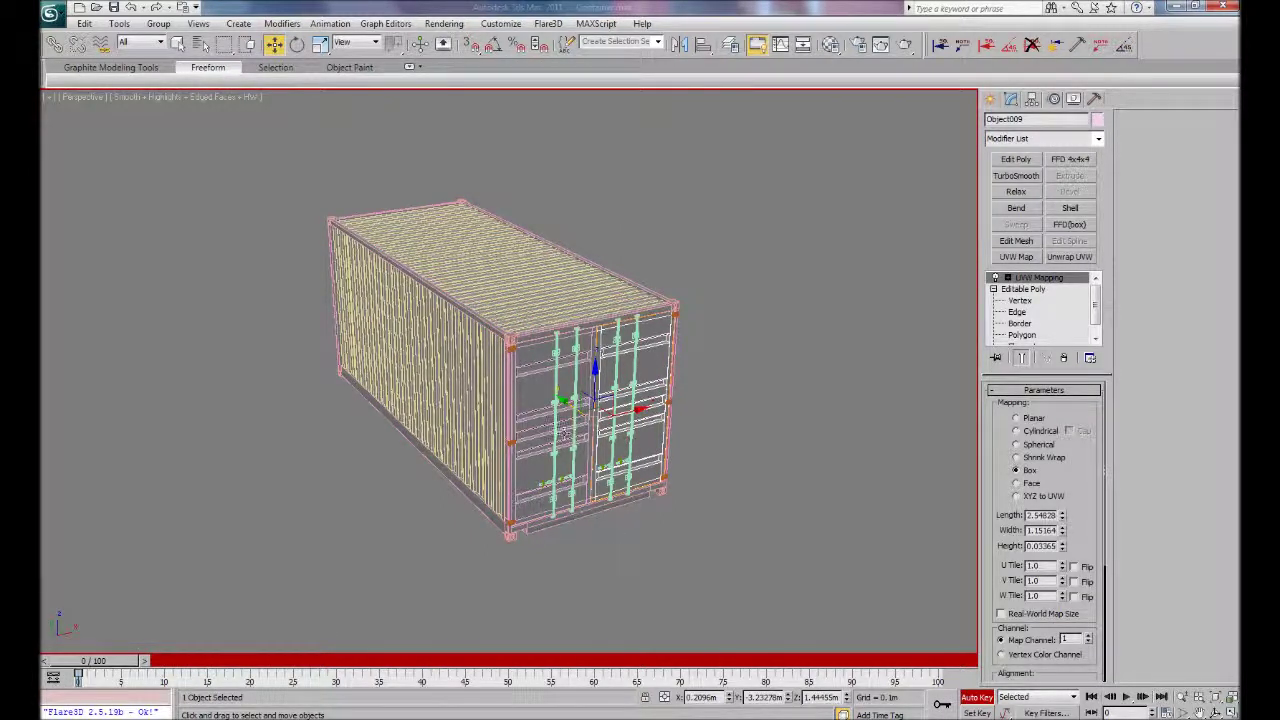
{"action": "left_click", "coordinate": [555, 427]}
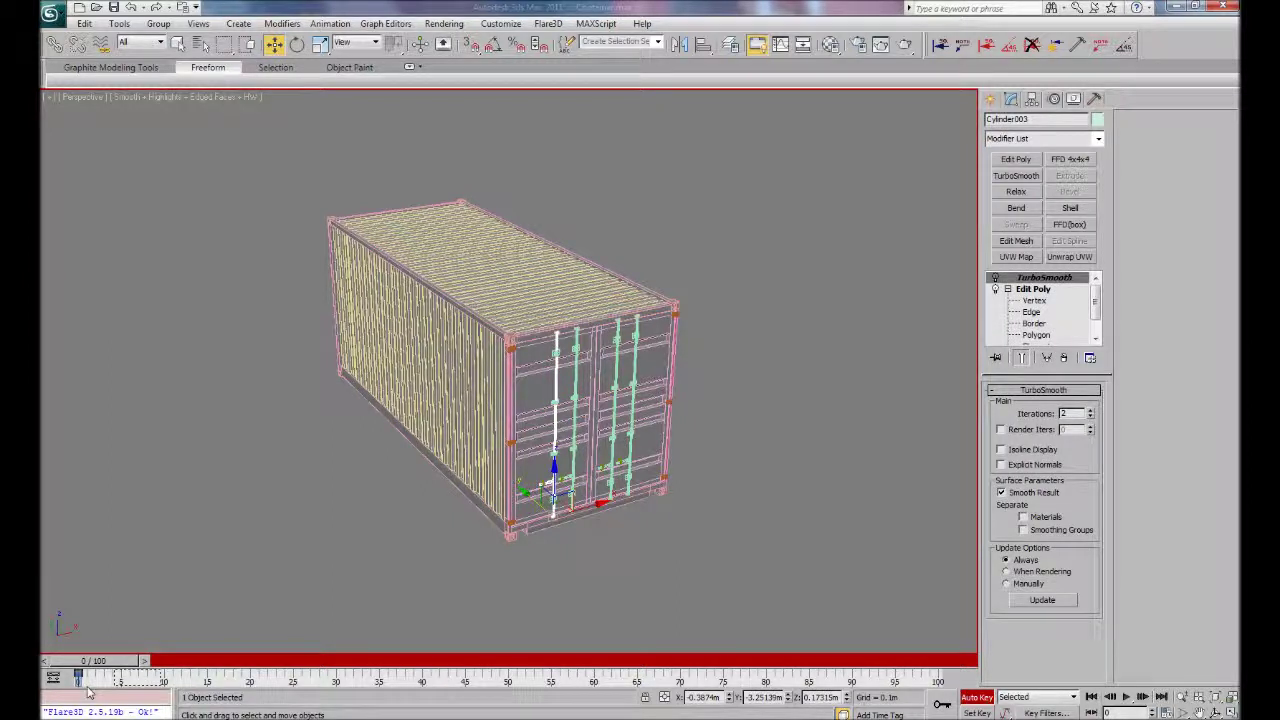
{"action": "left_click", "coordinate": [305, 580]}
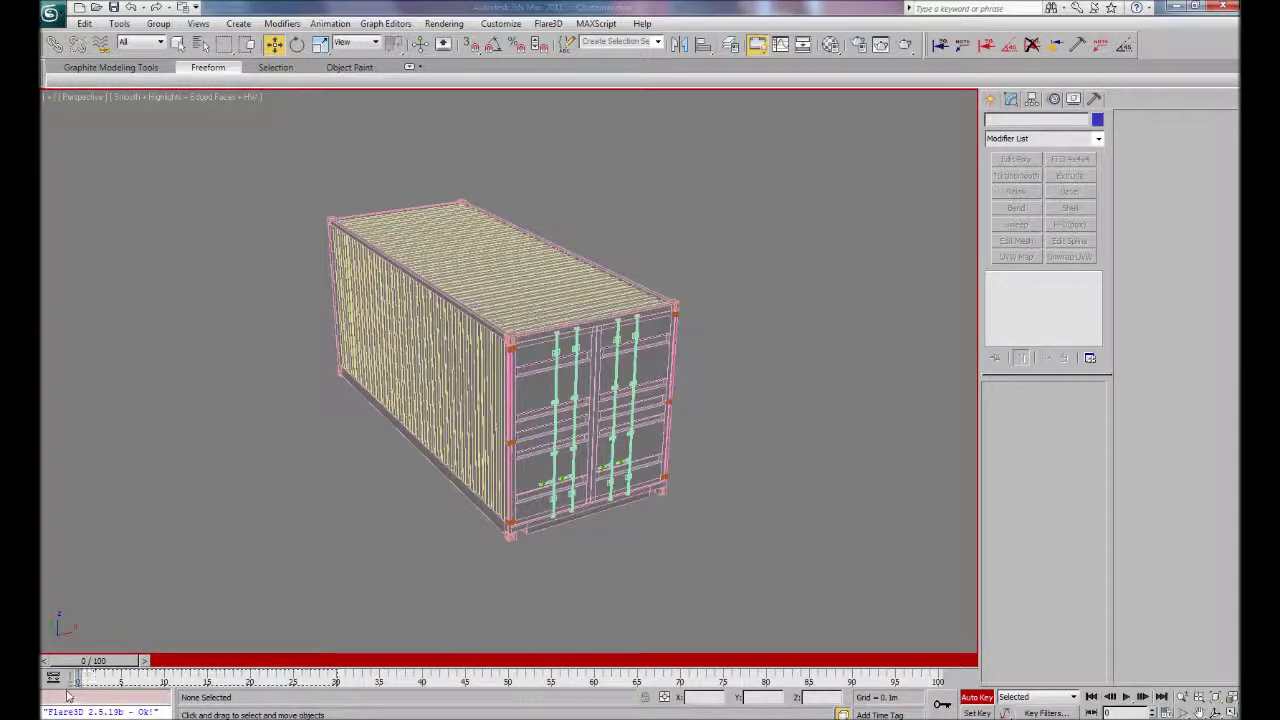
Drag all container parts' key from frame 0 to frame 100, then return the slider to 0.
{"action": "left_click_drag", "start_coordinate": [759, 599], "coordinate": [264, 130]}
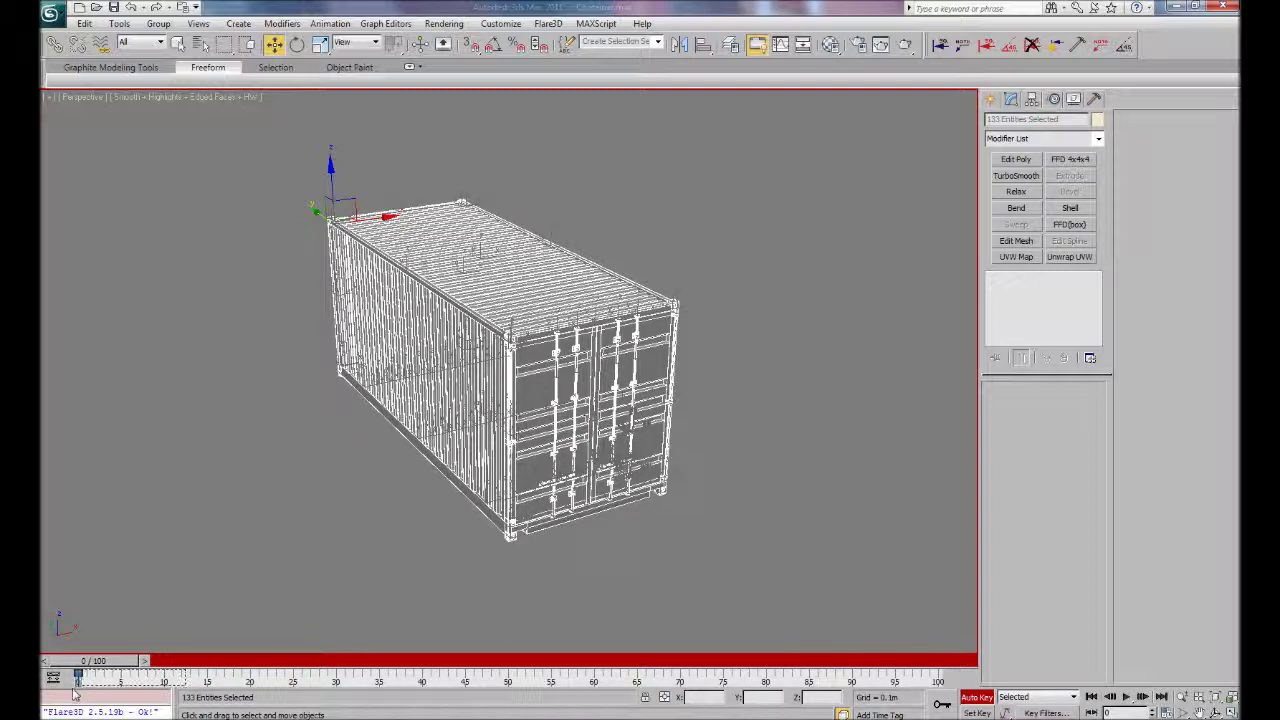
{"action": "left_click_drag", "start_coordinate": [79, 678], "coordinate": [562, 678]}
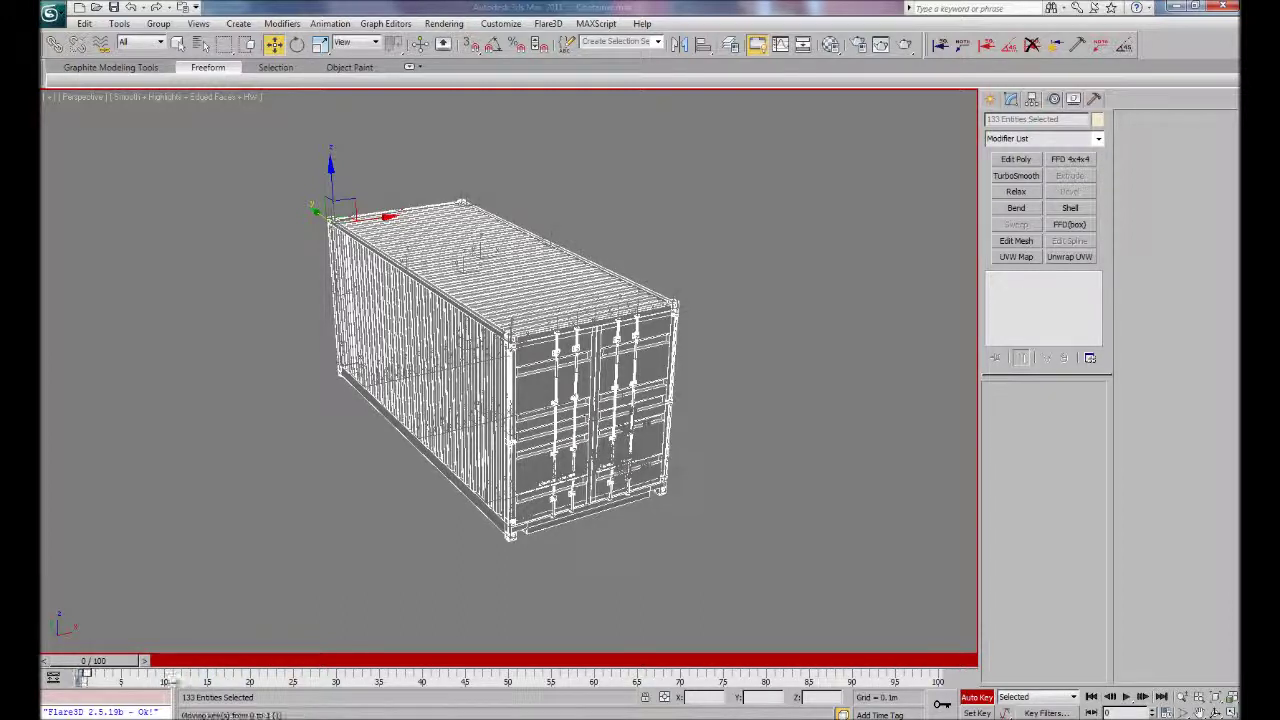
{"action": "left_click_drag", "start_coordinate": [702, 677], "coordinate": [850, 679]}
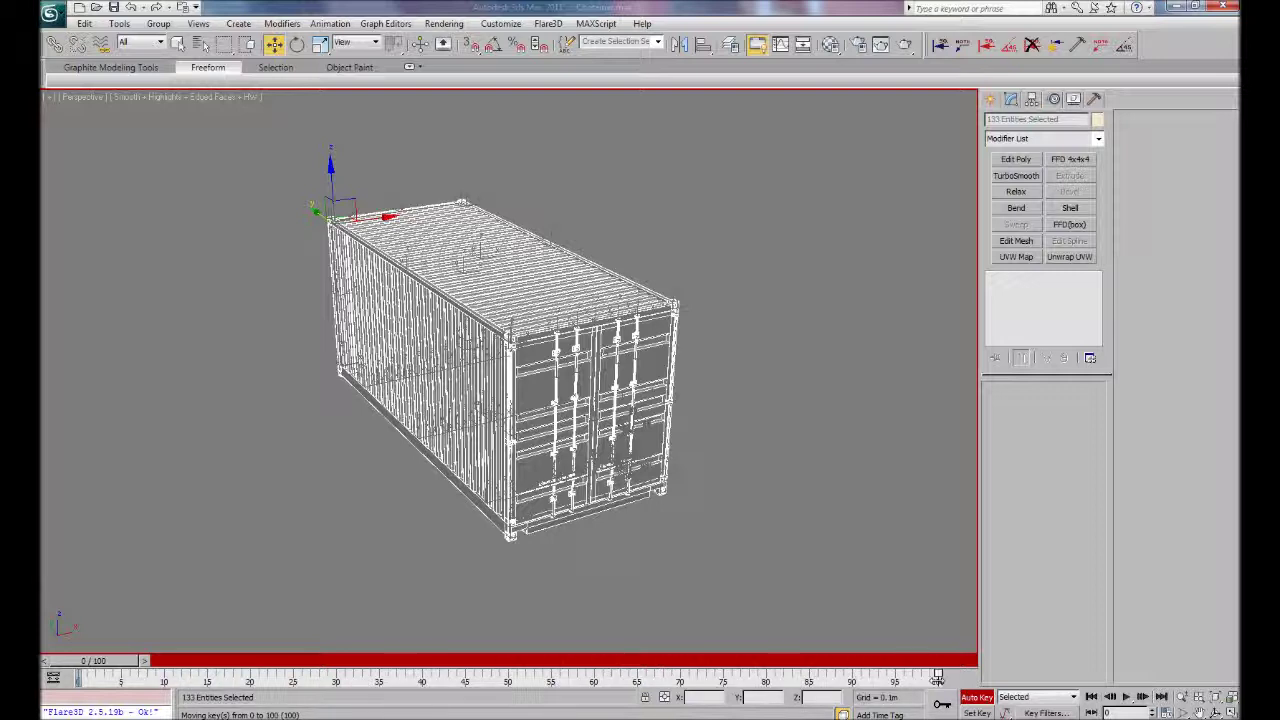
{"action": "left_click", "coordinate": [638, 538]}
{"action": "left_click", "coordinate": [524, 402]}
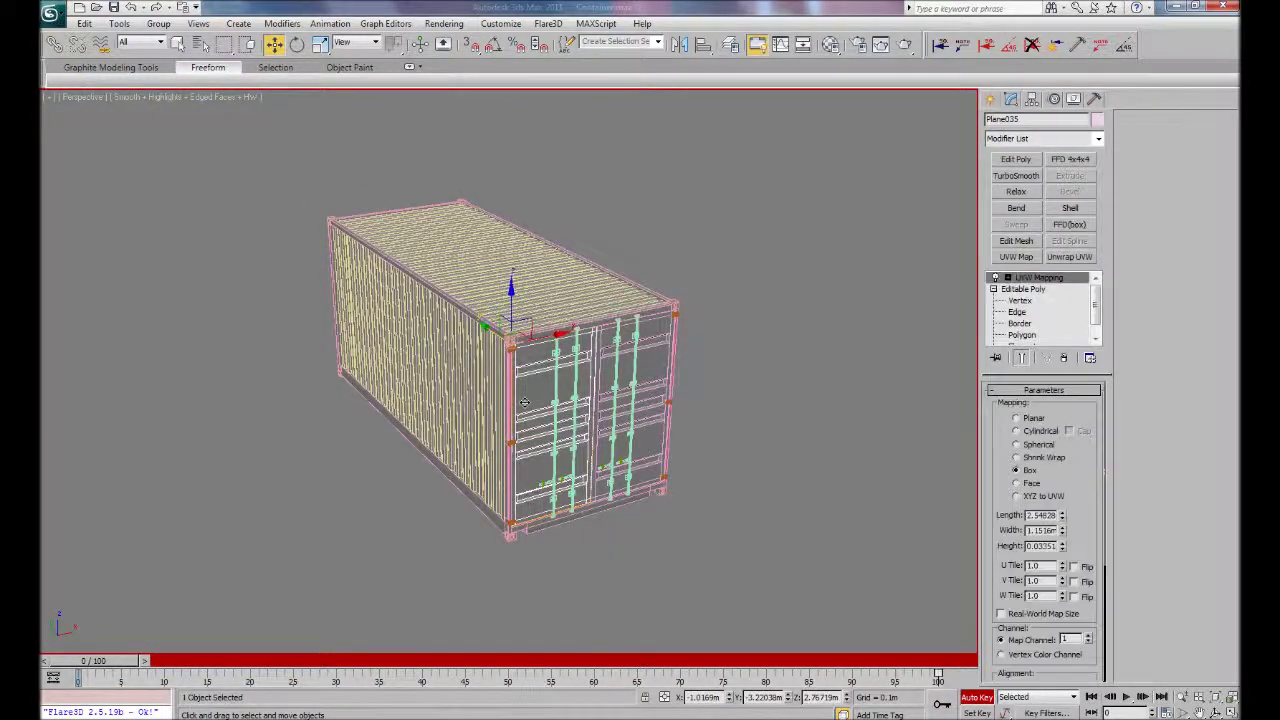
{"action": "left_click", "coordinate": [662, 603]}
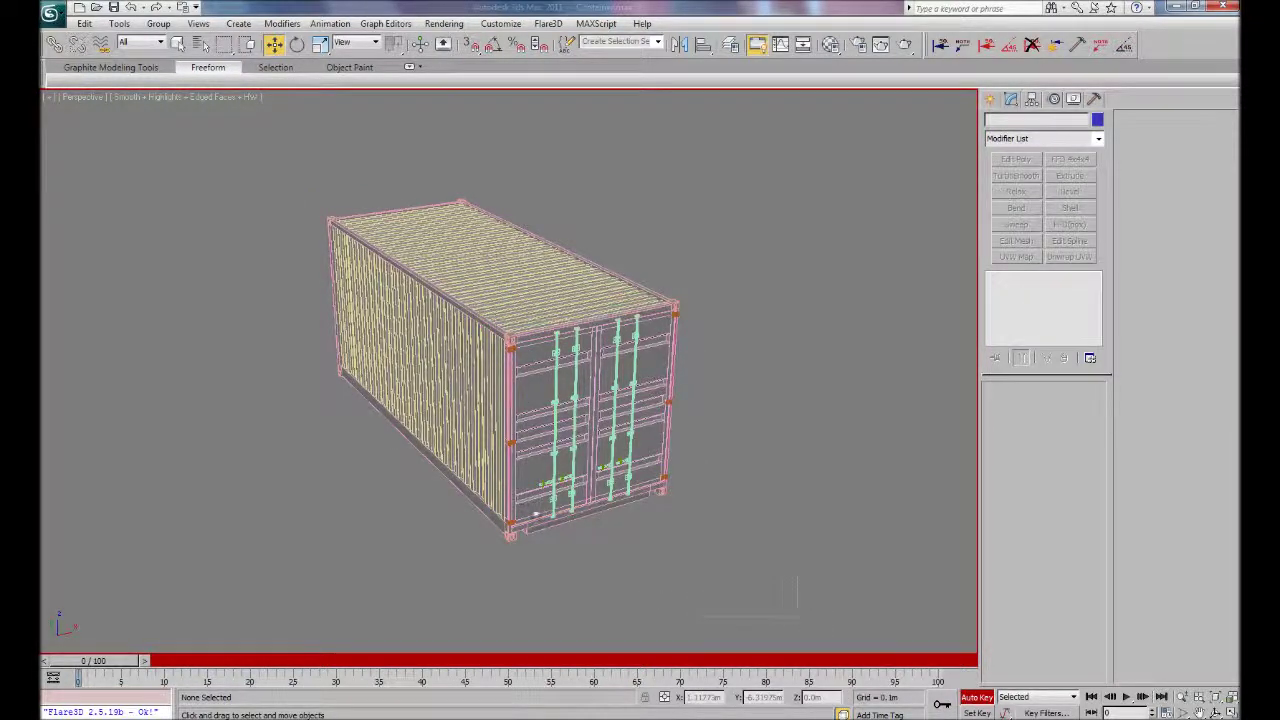
{"action": "left_click_drag", "start_coordinate": [705, 578], "coordinate": [251, 148]}
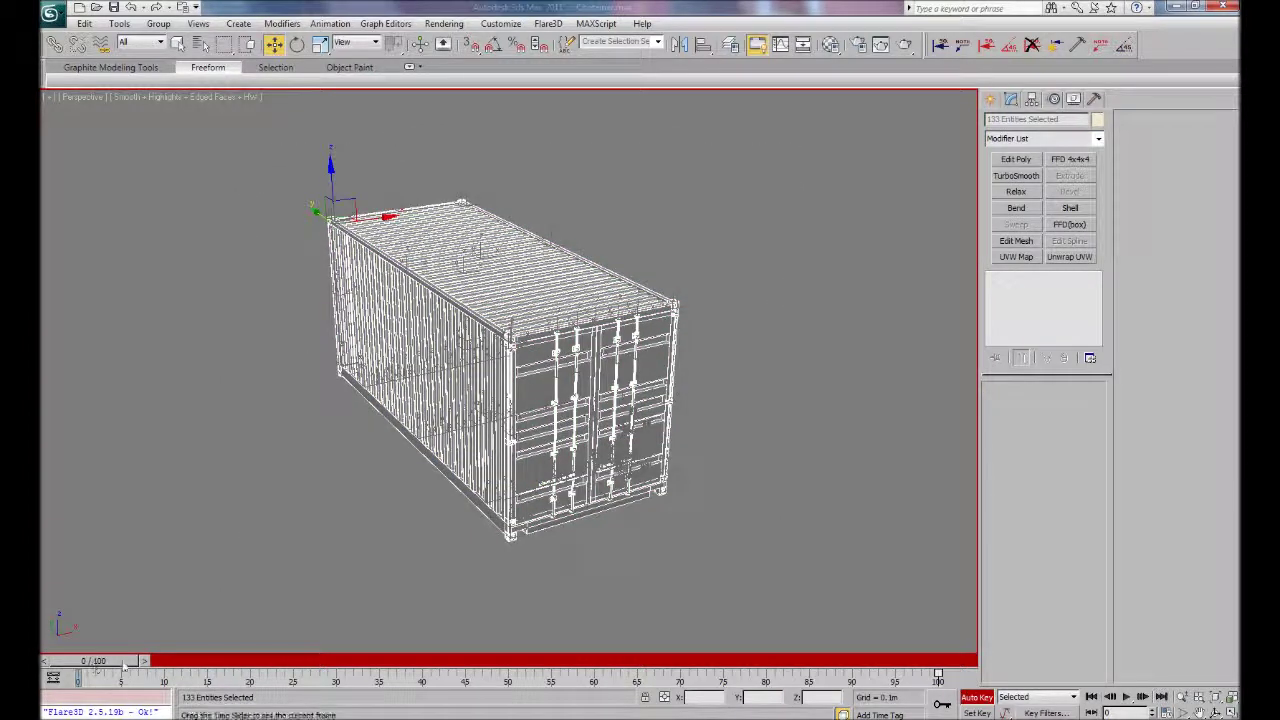
{"action": "left_click_drag", "start_coordinate": [97, 661], "coordinate": [86, 664]}
{"action": "key", "text": "w"}
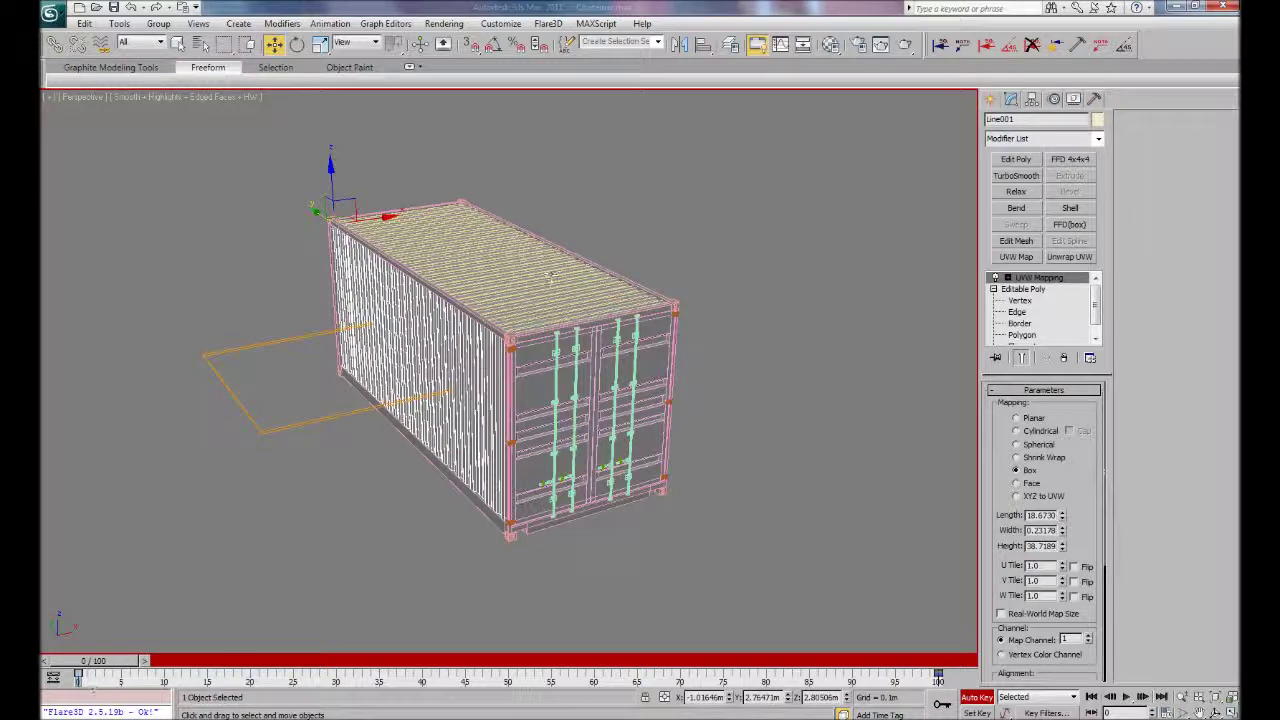
Pull the left side wall, roof, right side wall and back end wall away from the frame.
{"action": "left_click", "coordinate": [551, 276]}
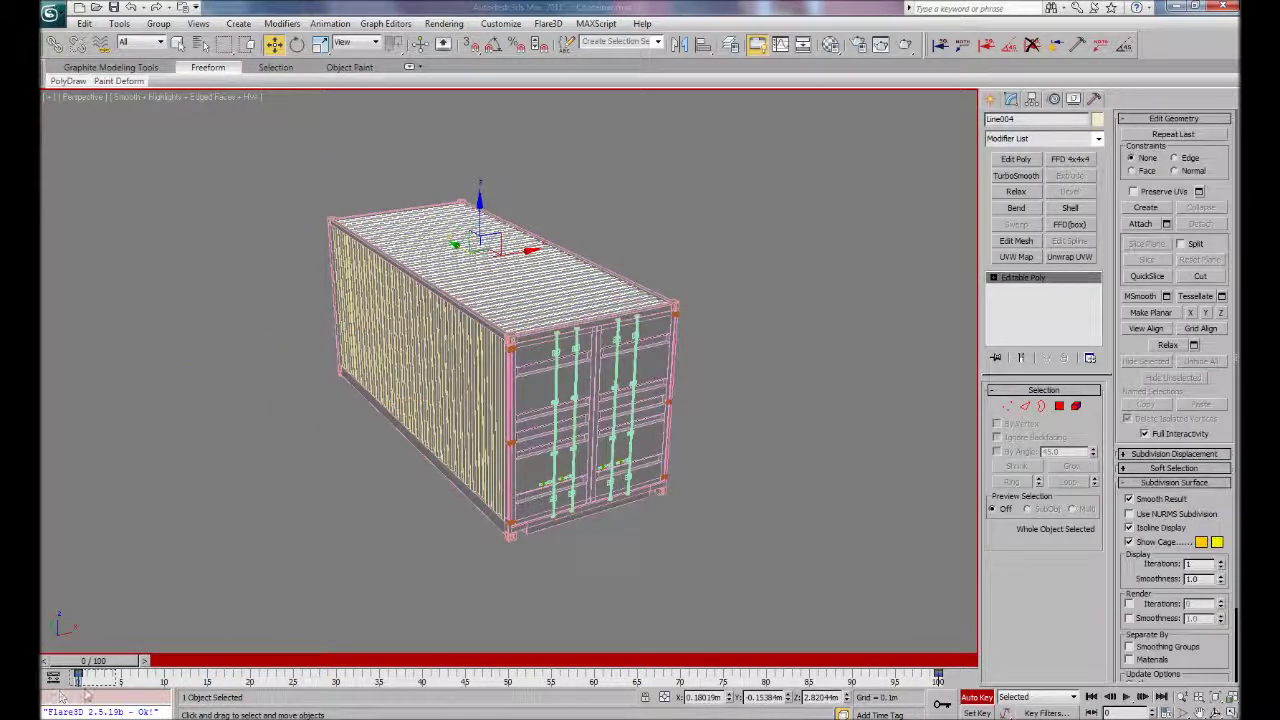
{"action": "left_click", "coordinate": [541, 373]}
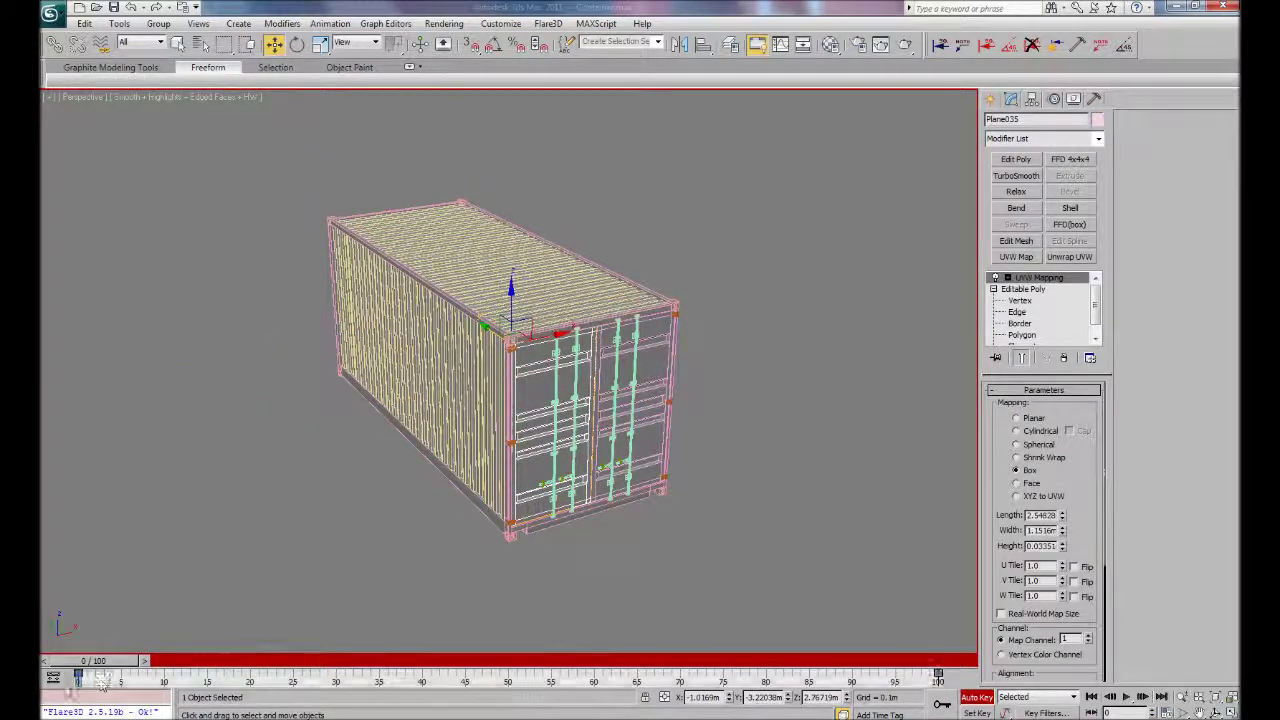
{"action": "left_click", "coordinate": [375, 497]}
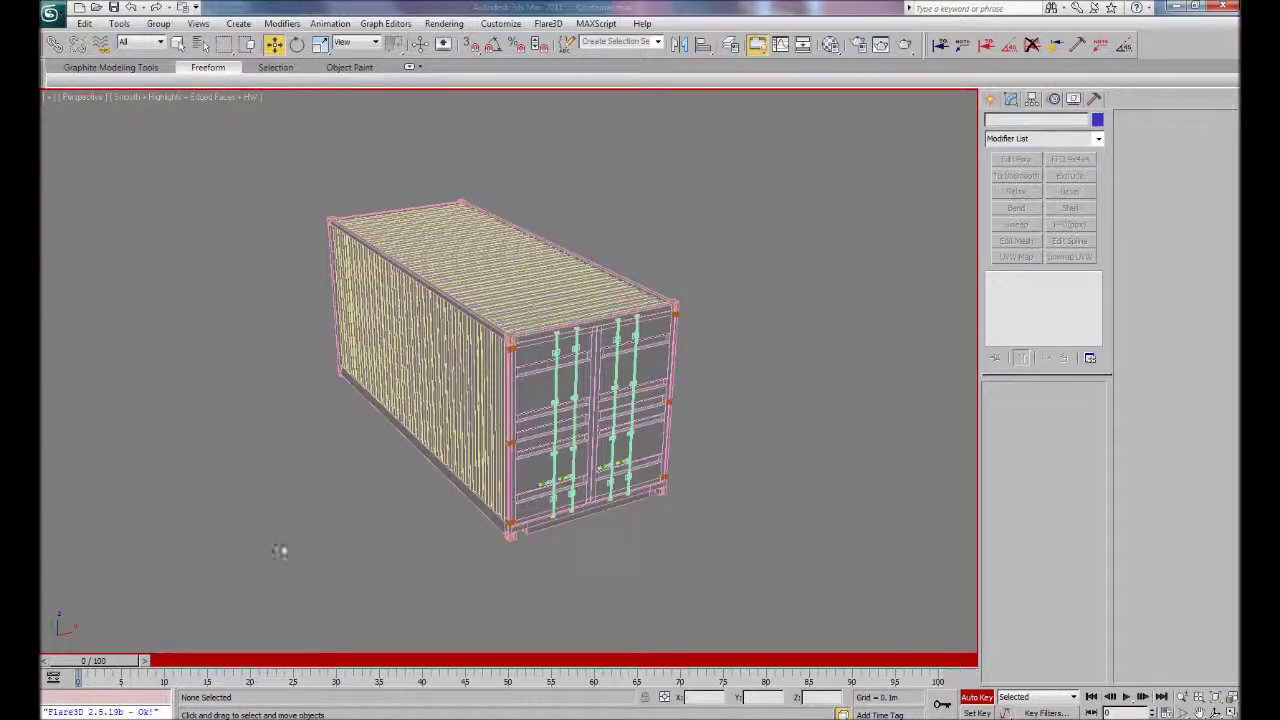
{"action": "left_click", "coordinate": [452, 332]}
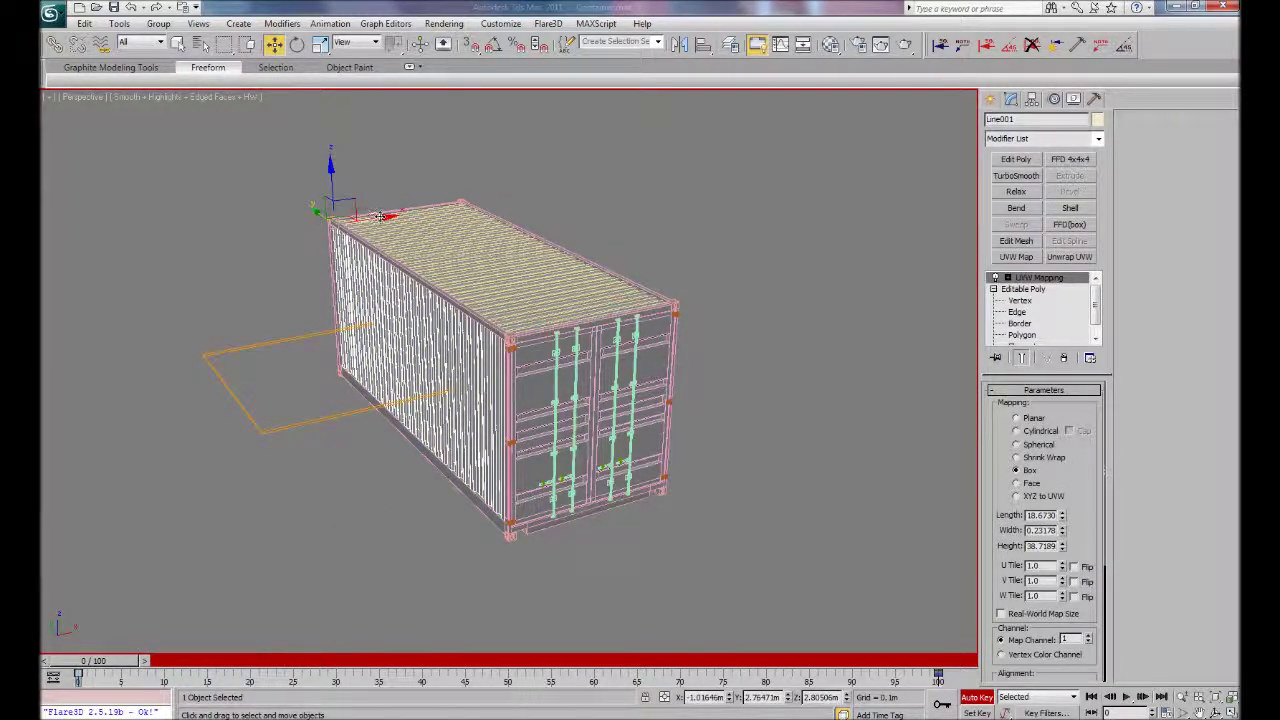
{"action": "left_click_drag", "start_coordinate": [383, 216], "coordinate": [160, 260]}
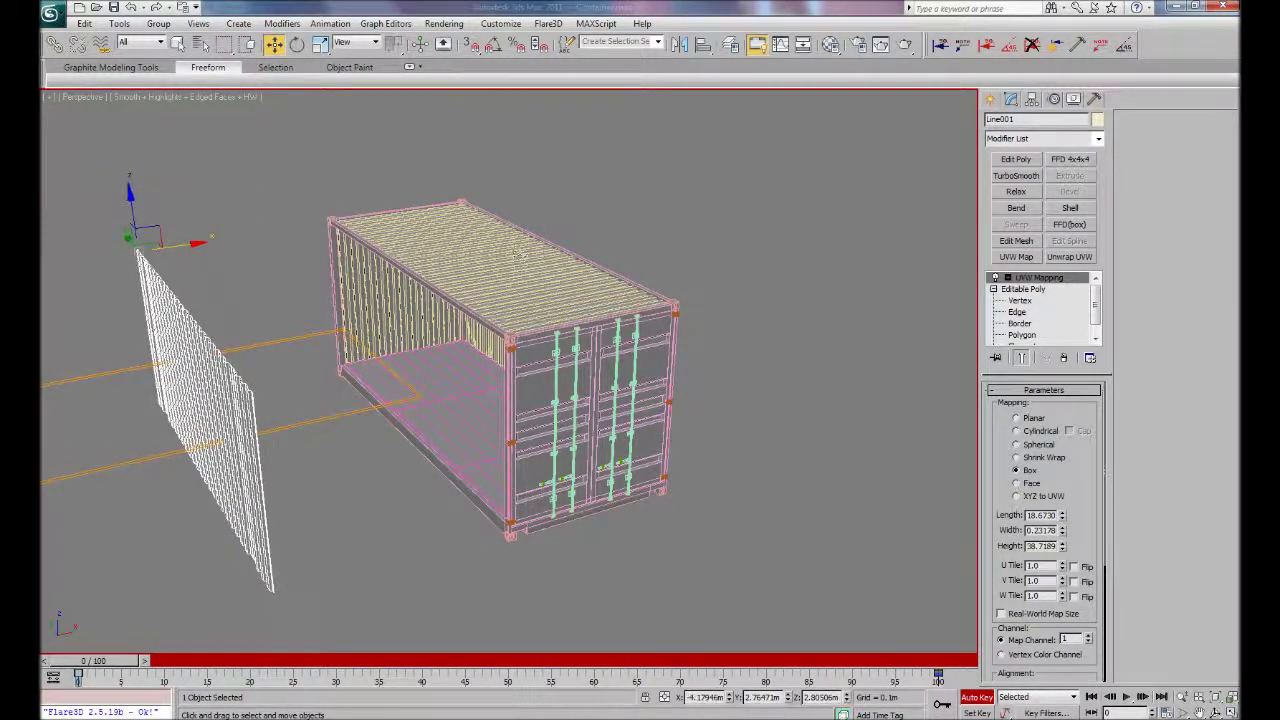
{"action": "left_click", "coordinate": [480, 222]}
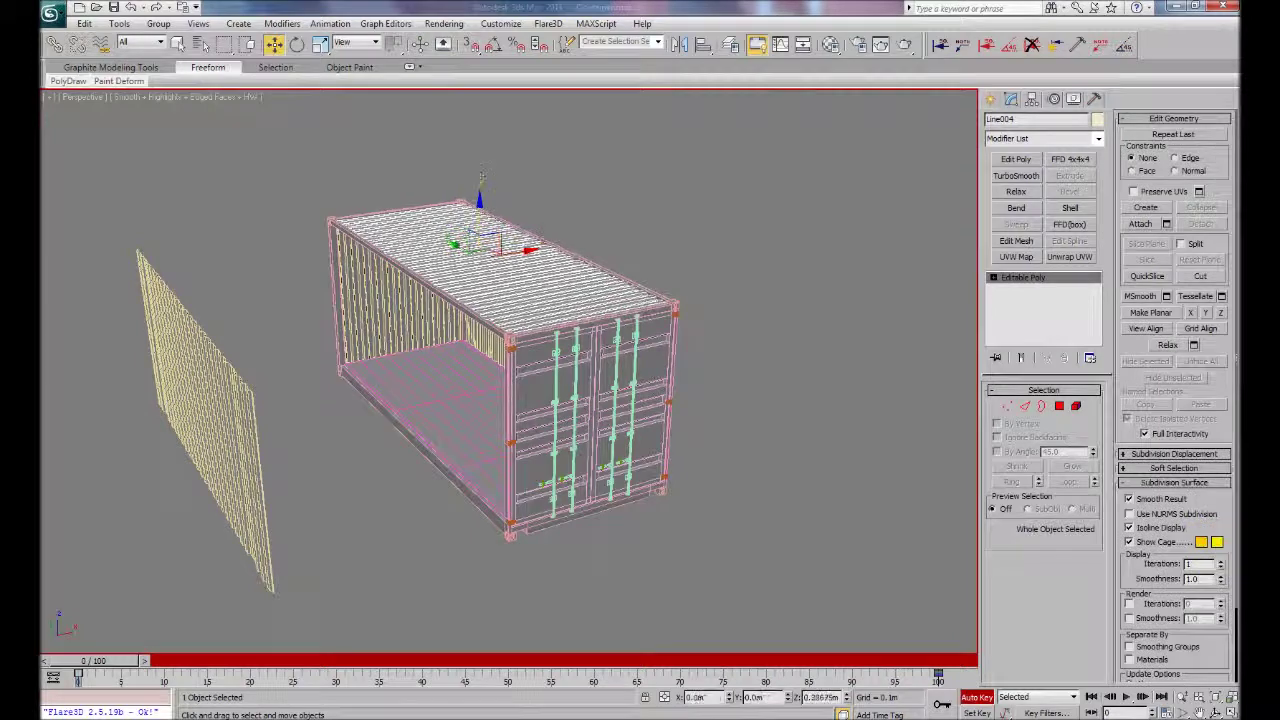
{"action": "left_click_drag", "start_coordinate": [481, 176], "coordinate": [488, 100]}
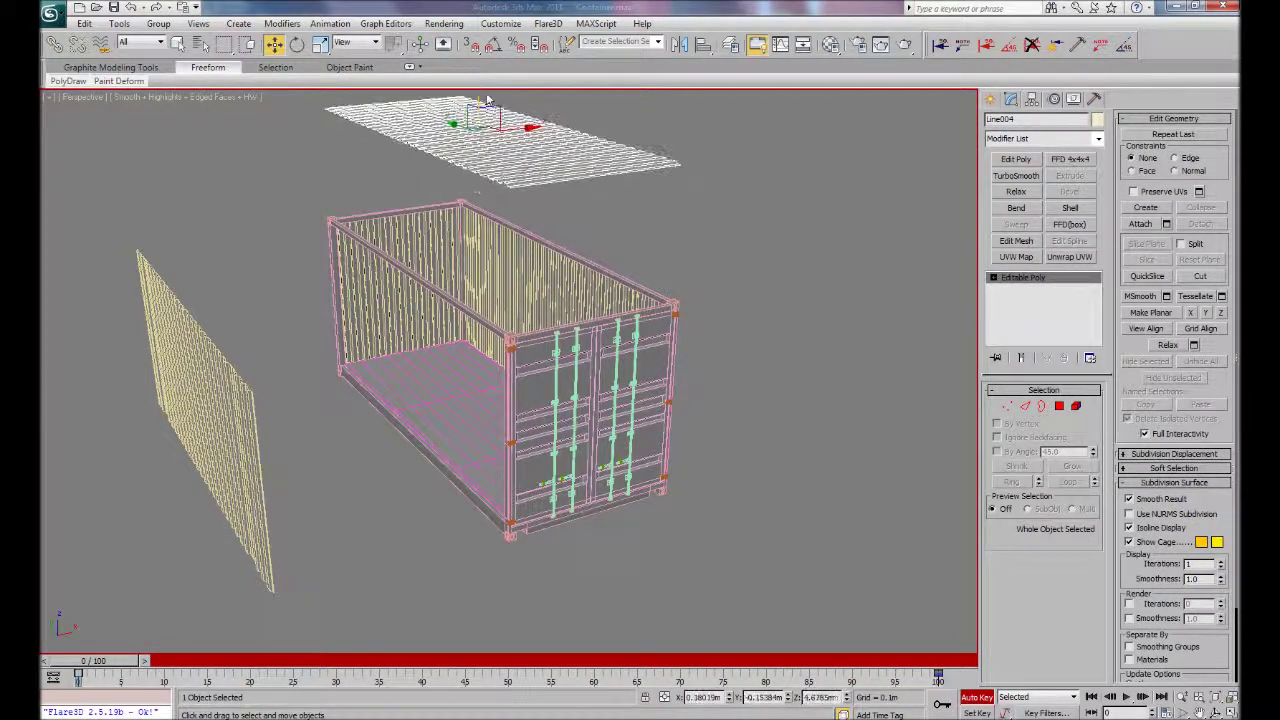
{"action": "left_click", "coordinate": [487, 232]}
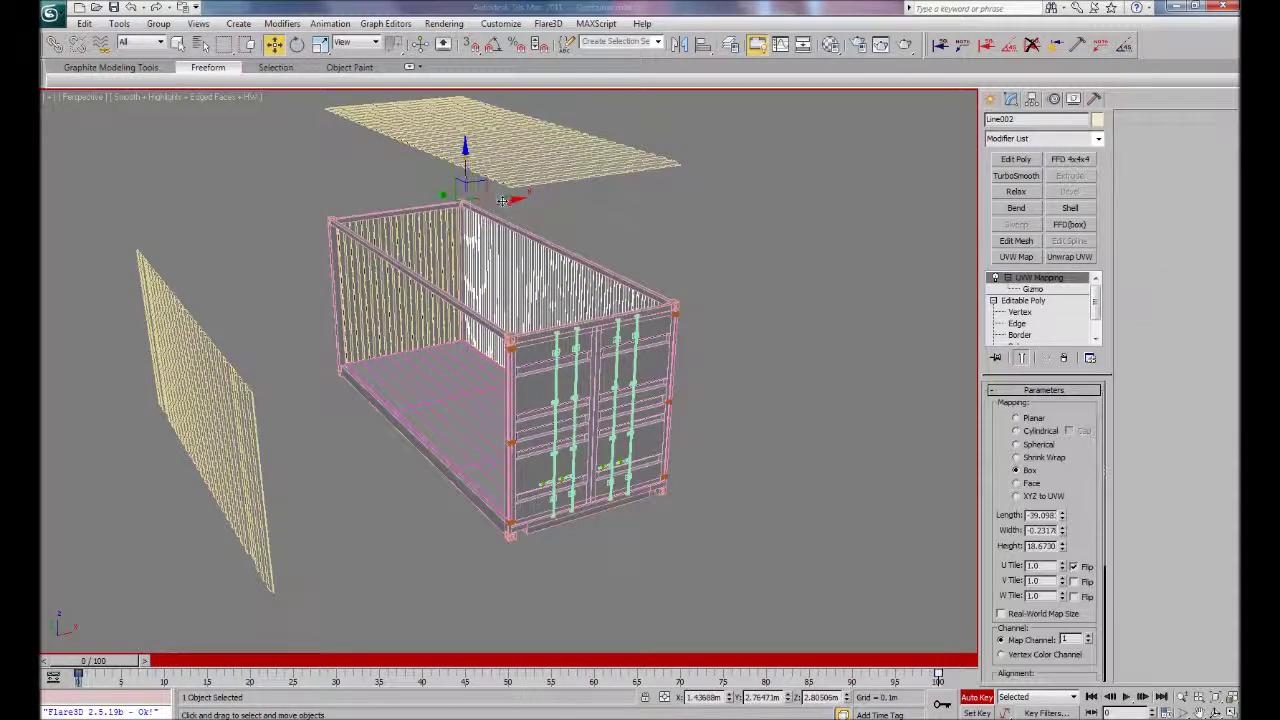
{"action": "left_click_drag", "start_coordinate": [502, 201], "coordinate": [690, 178]}
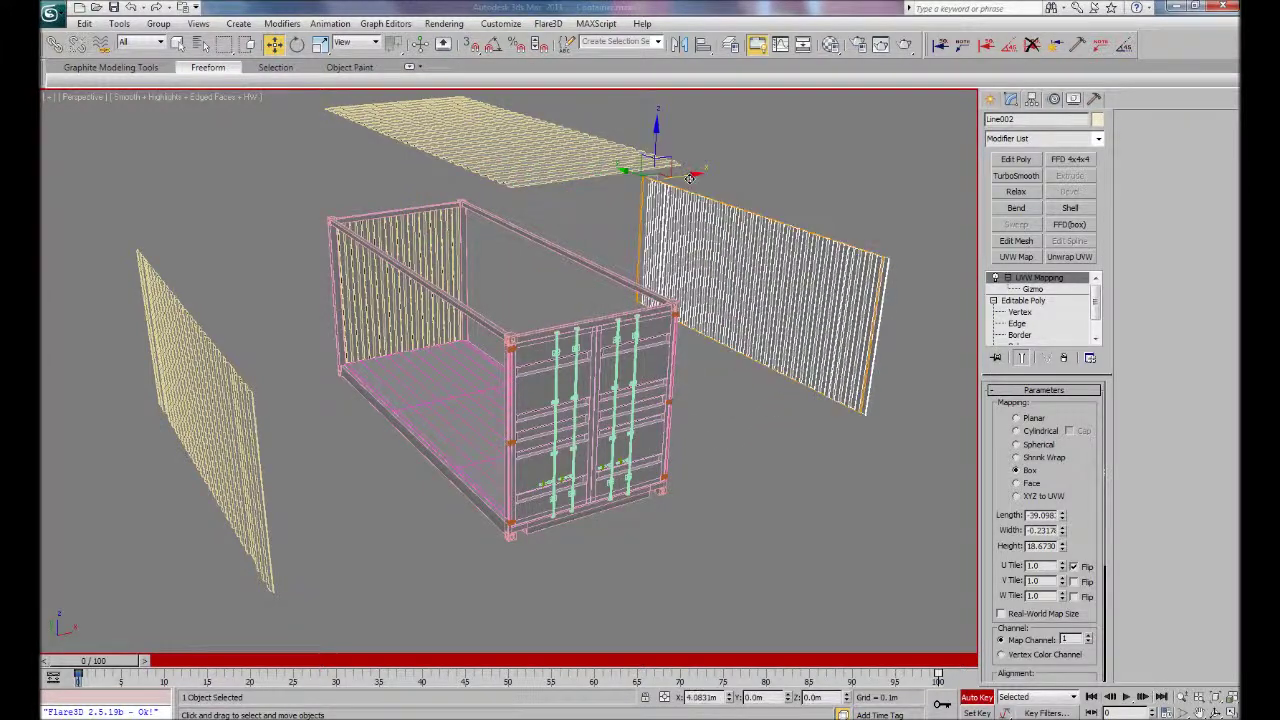
{"action": "left_click", "coordinate": [425, 248]}
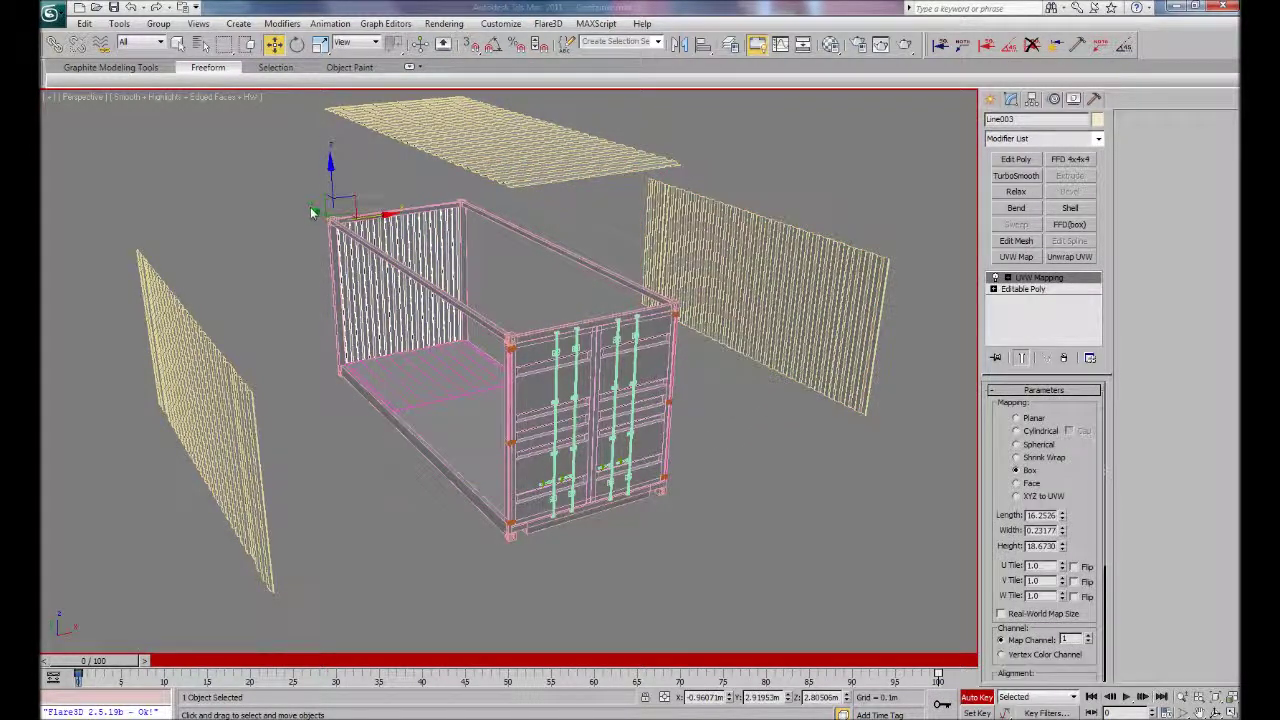
{"action": "left_click_drag", "start_coordinate": [310, 190], "coordinate": [213, 129]}
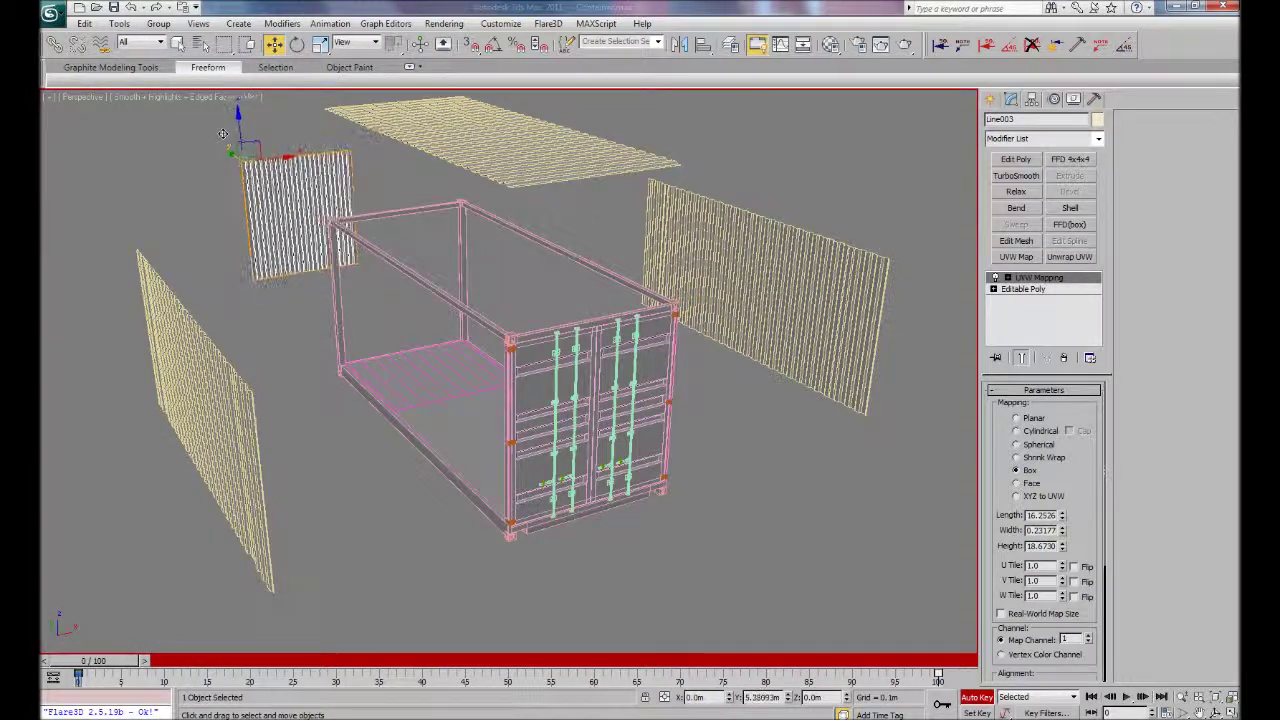
Move the front doors out toward the front-right, away from the frame.
{"action": "left_click", "coordinate": [548, 400]}
{"action": "left_click", "coordinate": [648, 370], "text": "ctrl"}
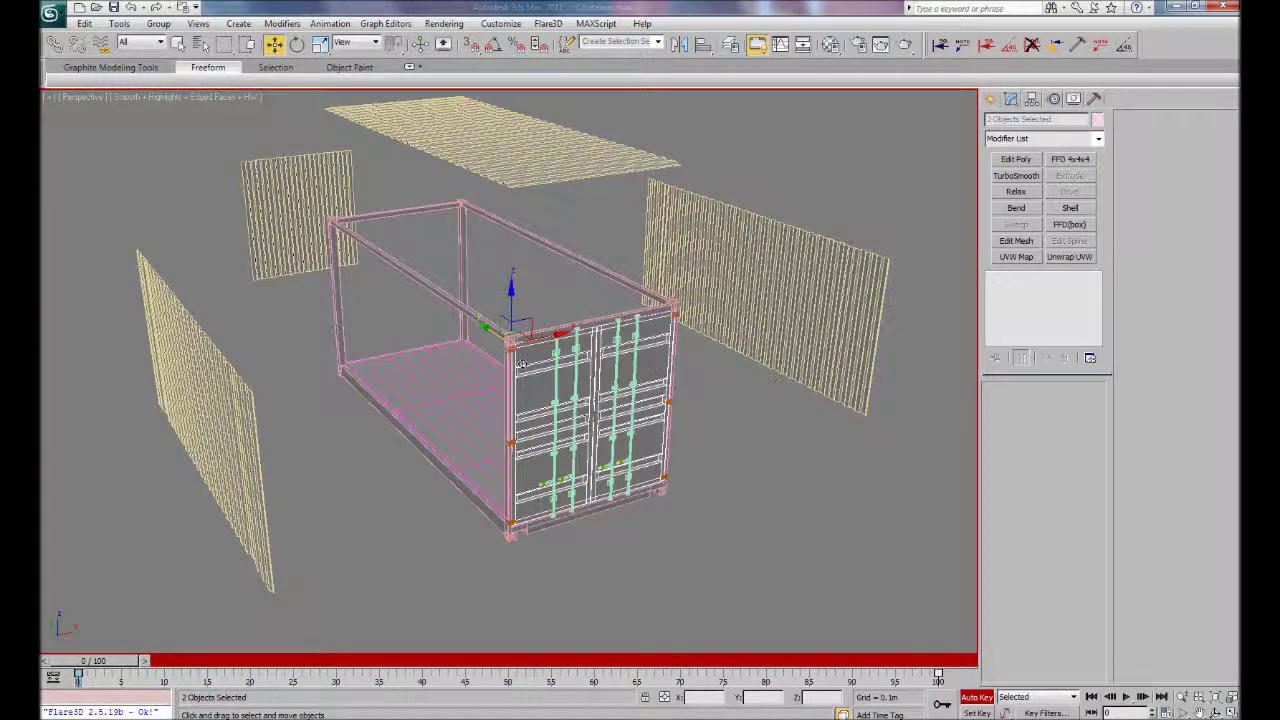
{"action": "left_click_drag", "start_coordinate": [488, 332], "coordinate": [596, 420]}
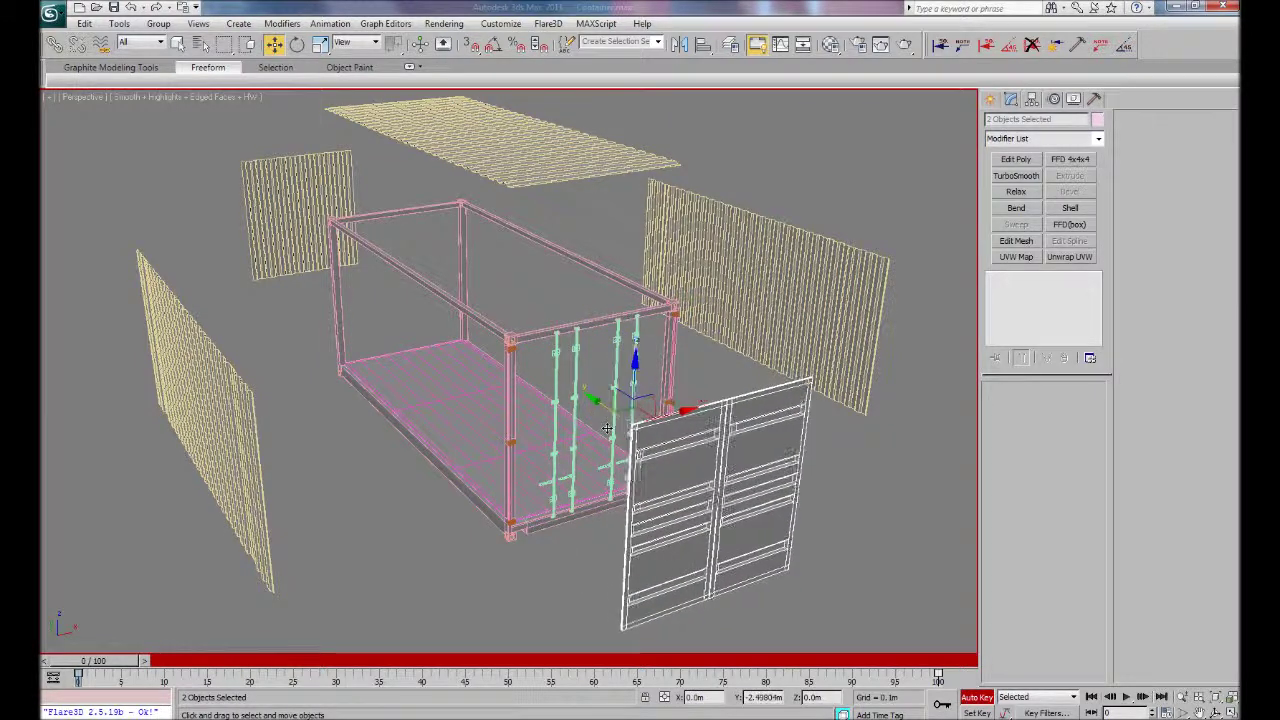
{"action": "left_click_drag", "start_coordinate": [596, 420], "coordinate": [608, 436]}
Move the front door fittings and corner post fitting out along with the doors.
{"action": "left_click", "coordinate": [510, 352]}
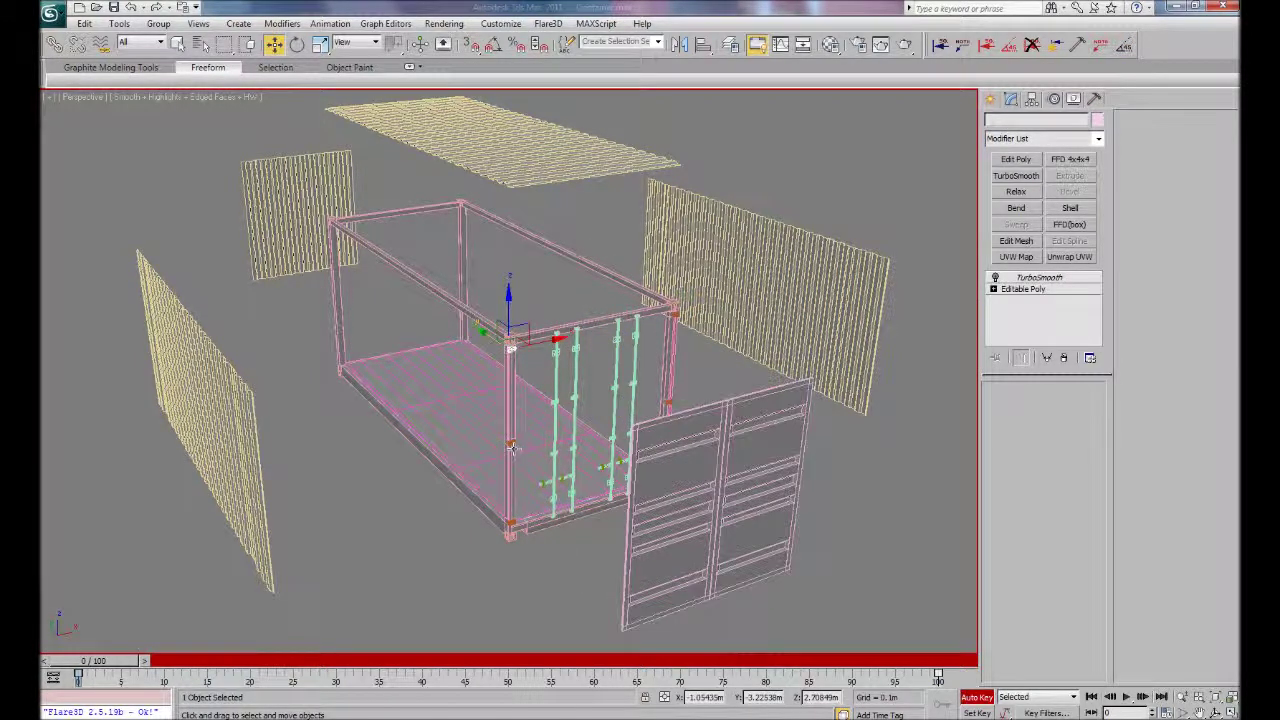
{"action": "left_click", "coordinate": [512, 448], "text": "ctrl"}
{"action": "left_click", "coordinate": [515, 522], "text": "ctrl"}
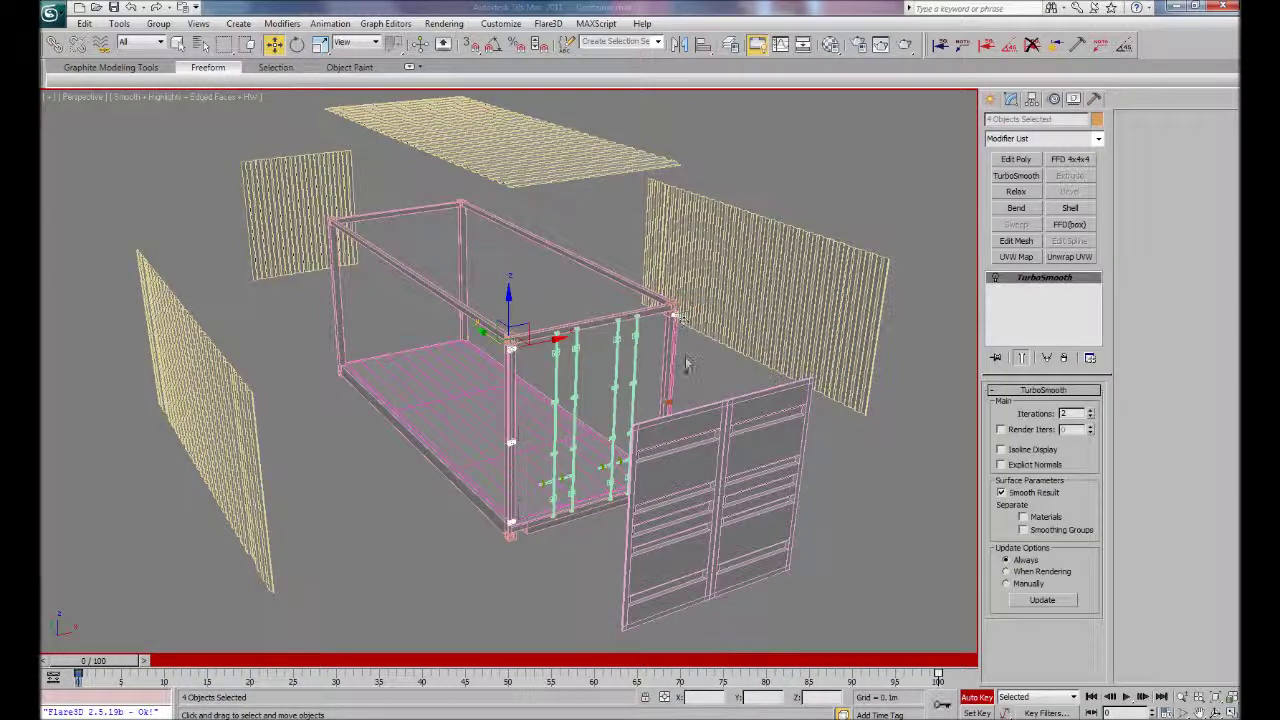
{"action": "left_click", "coordinate": [672, 412], "text": "ctrl"}
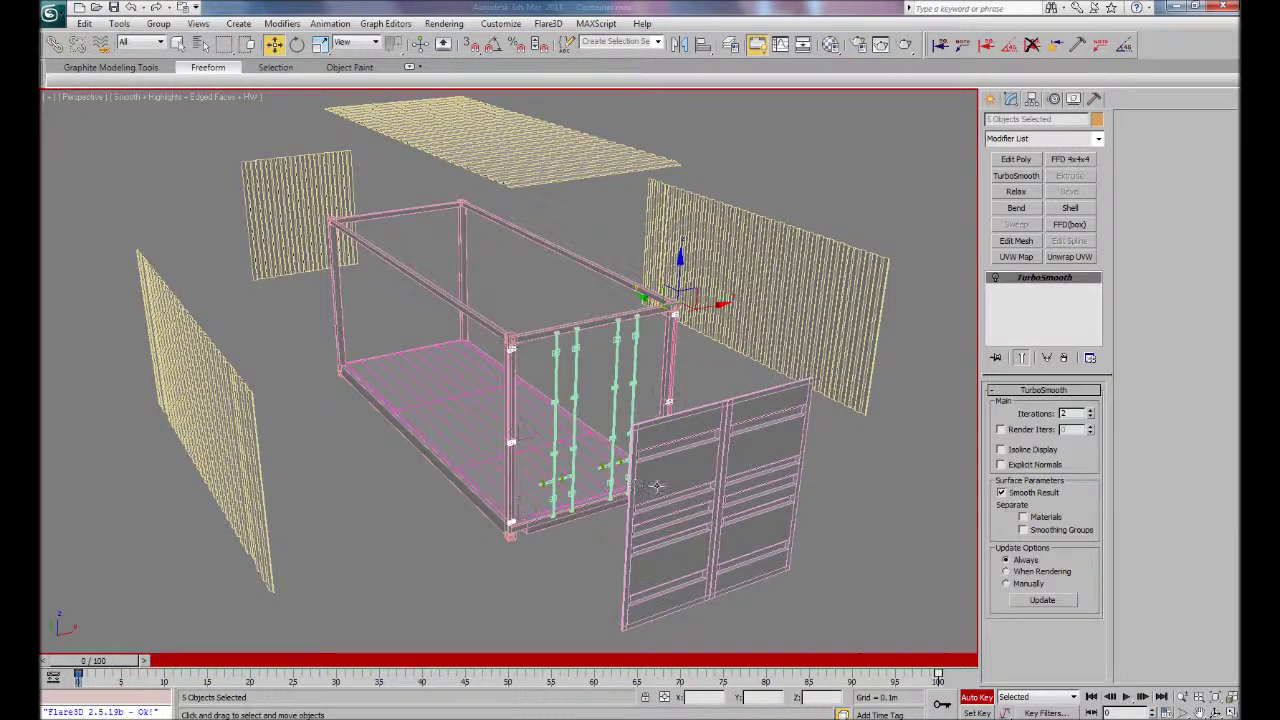
{"action": "middle_click_drag", "start_coordinate": [654, 488], "coordinate": [674, 485], "text": "alt"}
{"action": "left_click", "coordinate": [688, 454], "text": "ctrl"}
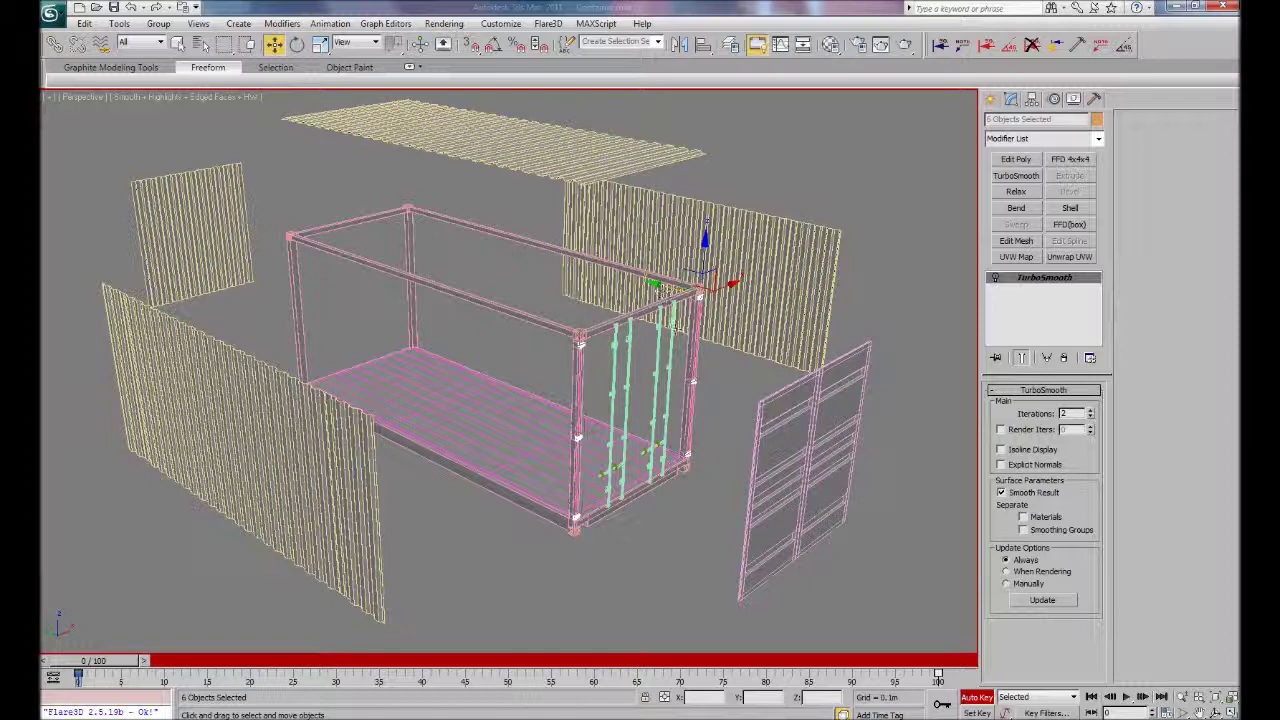
{"action": "middle_click_drag", "start_coordinate": [668, 334], "coordinate": [652, 336], "text": "alt"}
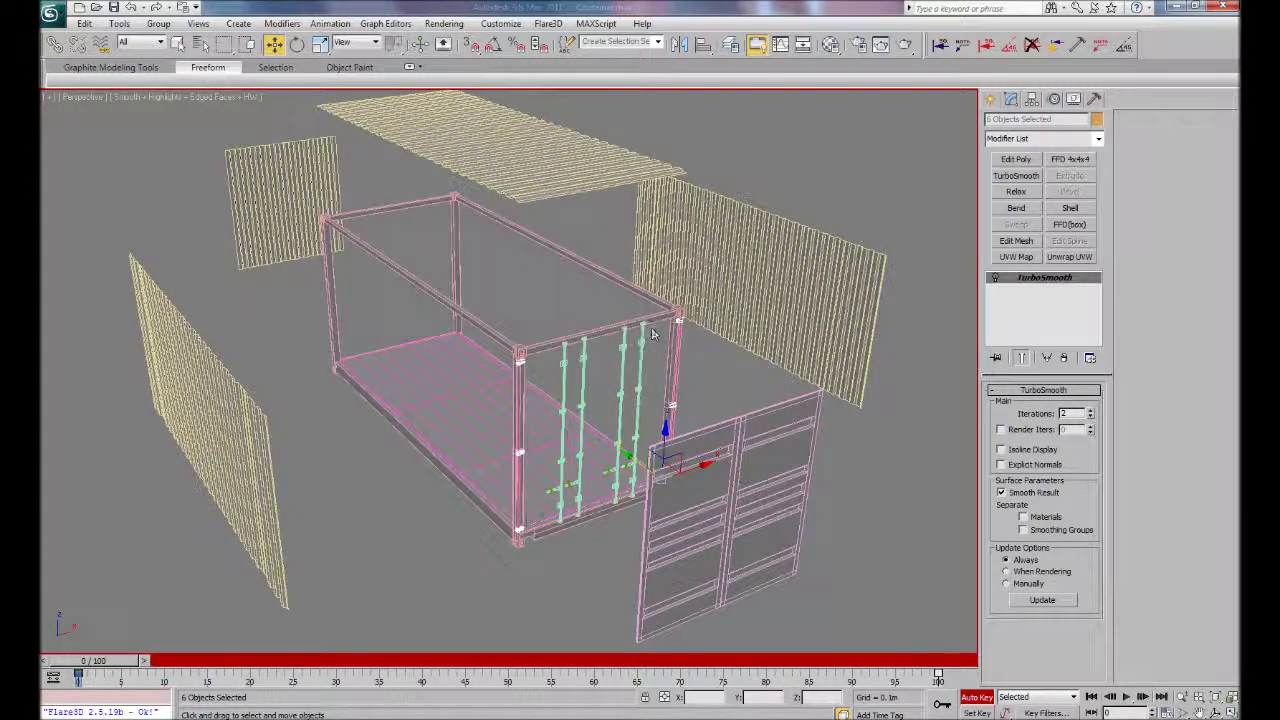
{"action": "left_click_drag", "start_coordinate": [632, 462], "coordinate": [790, 566]}
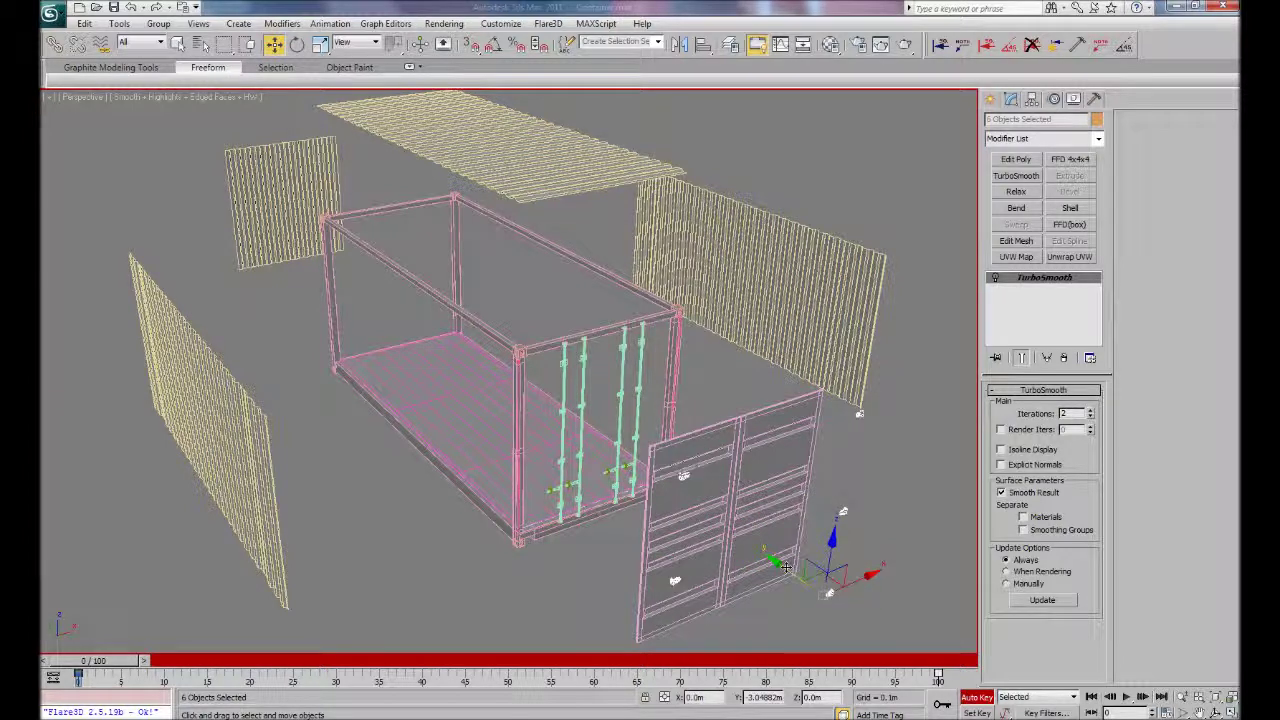
Move the locking bars' fittings out onto the exploded doors.
{"action": "left_click_drag", "start_coordinate": [790, 566], "coordinate": [815, 575]}
{"action": "left_click", "coordinate": [565, 370]}
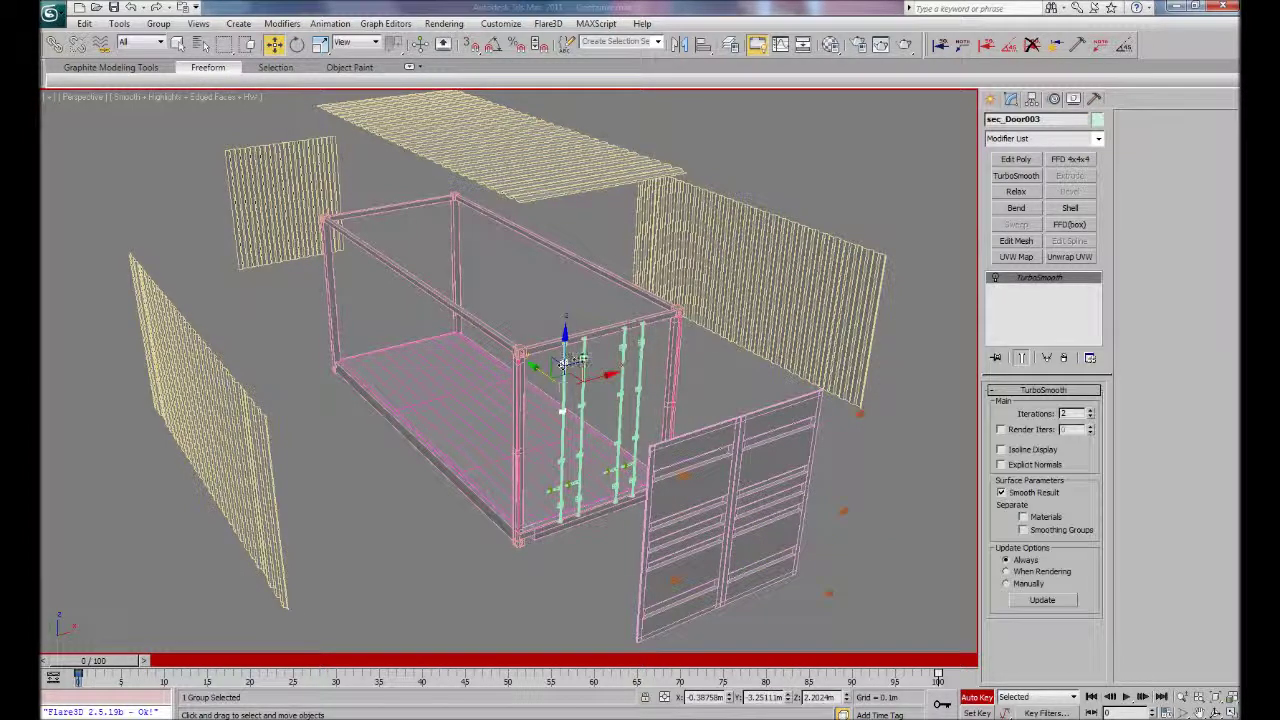
{"action": "left_click", "coordinate": [623, 349], "text": "ctrl"}
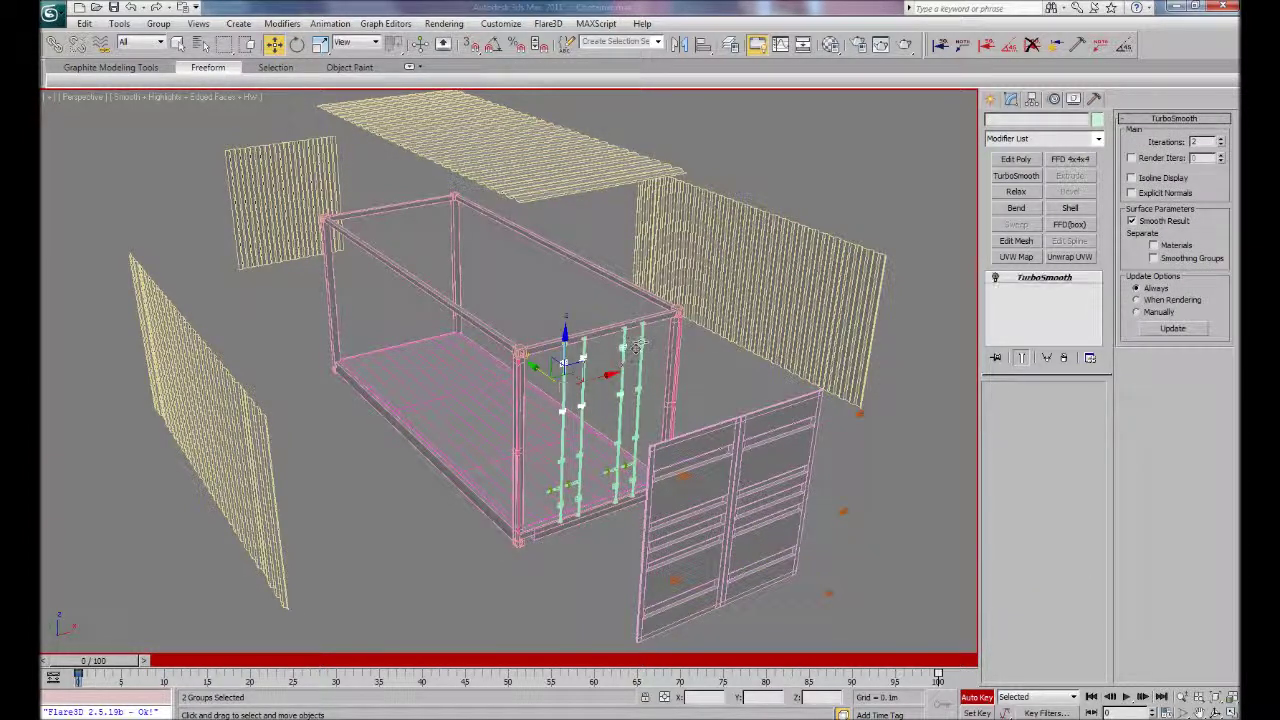
{"action": "left_click", "coordinate": [641, 343], "text": "ctrl"}
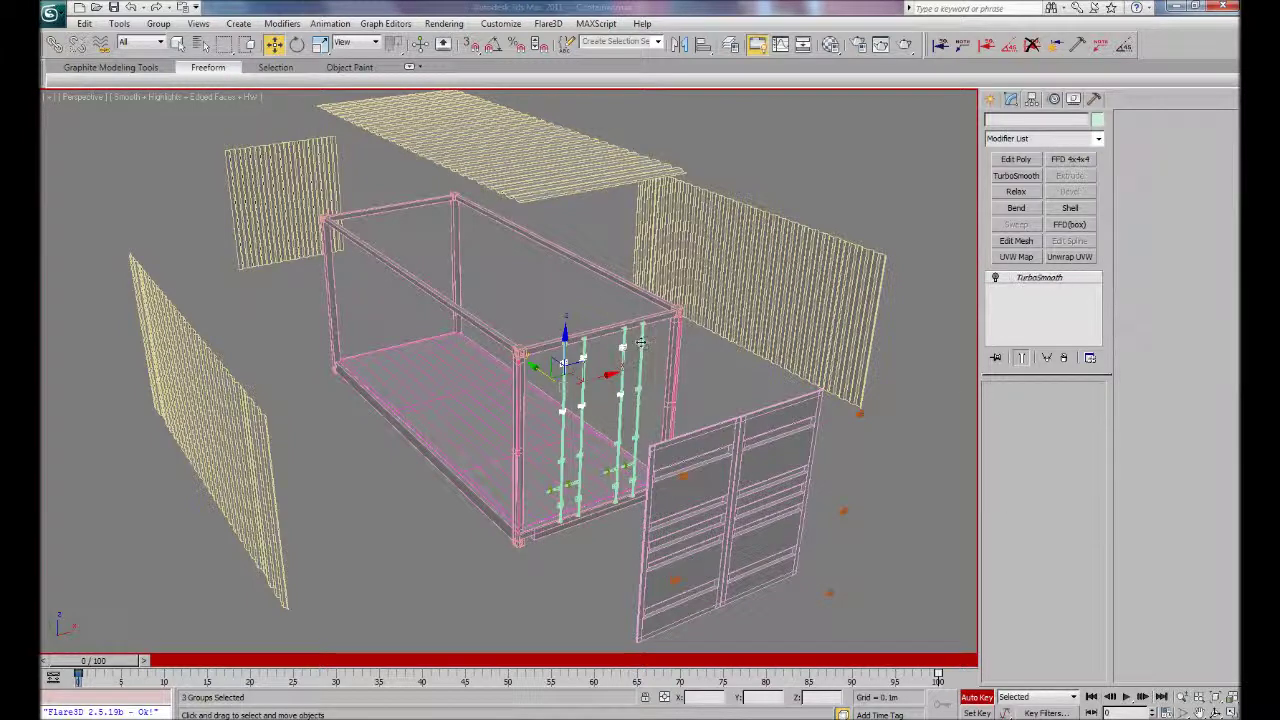
{"action": "left_click", "coordinate": [623, 447], "text": "ctrl"}
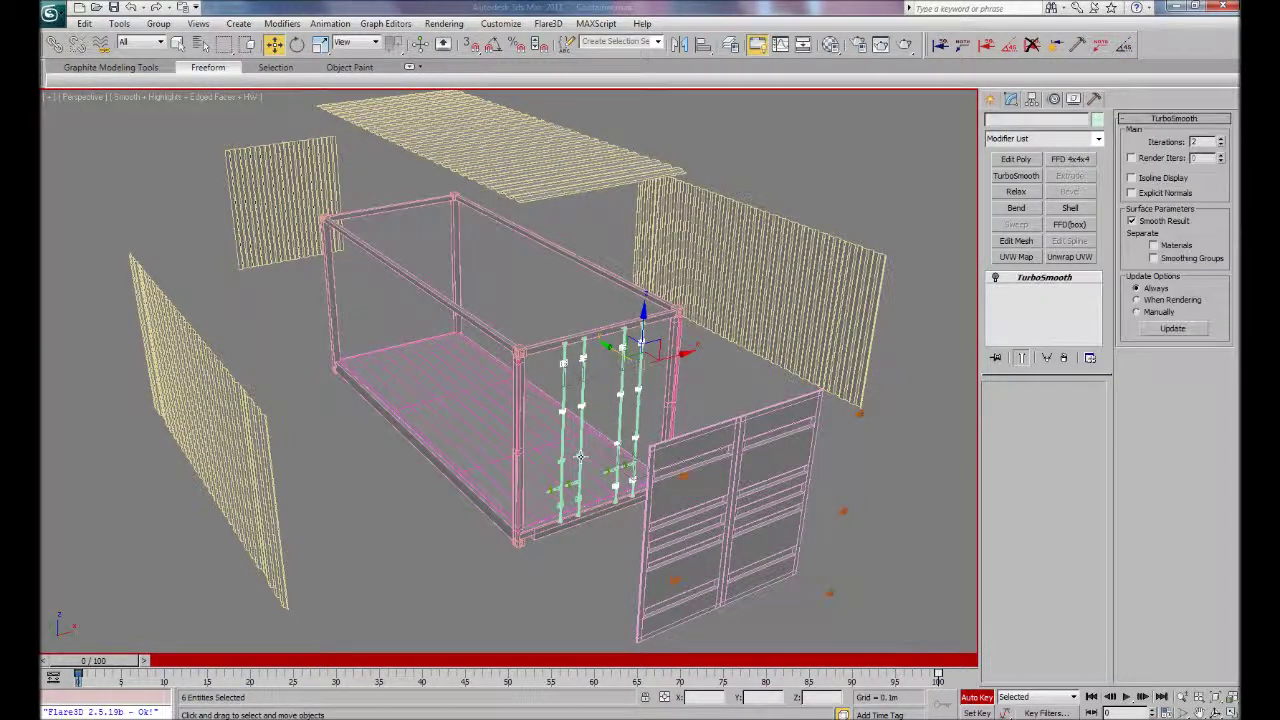
{"action": "left_click", "coordinate": [578, 455], "text": "ctrl"}
{"action": "left_click", "coordinate": [565, 517], "text": "ctrl"}
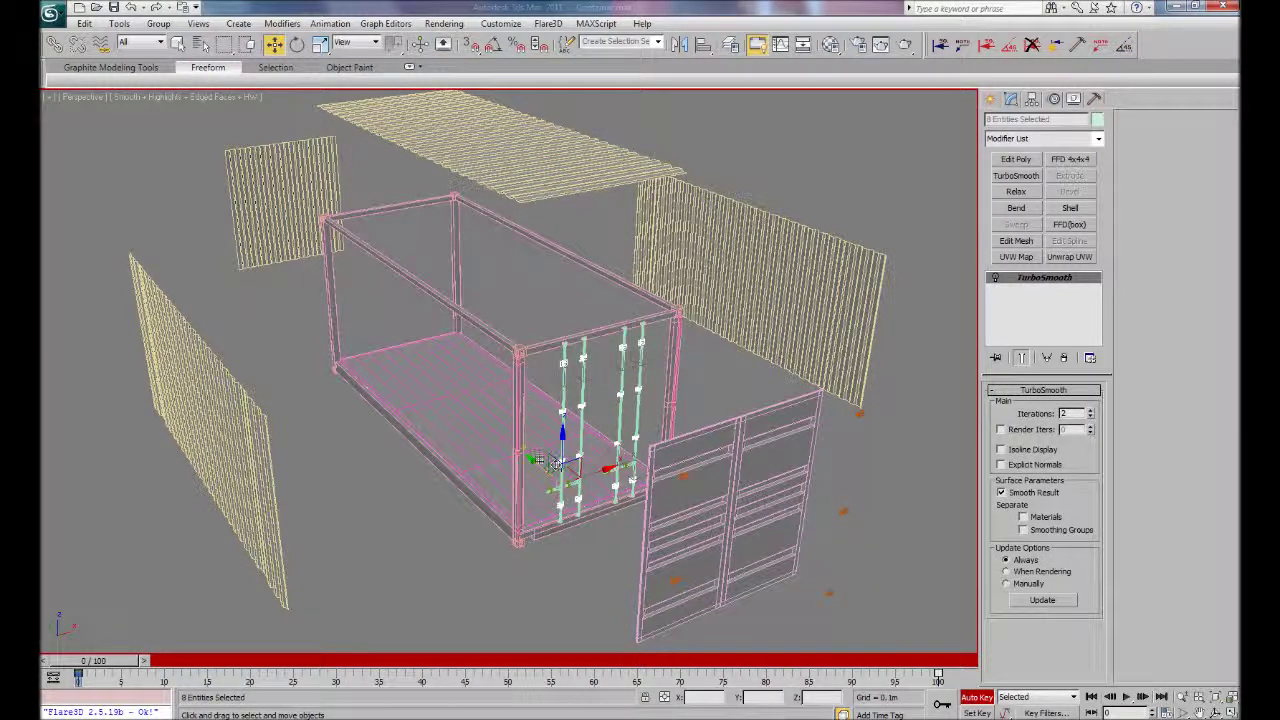
{"action": "left_click_drag", "start_coordinate": [537, 462], "coordinate": [760, 605]}
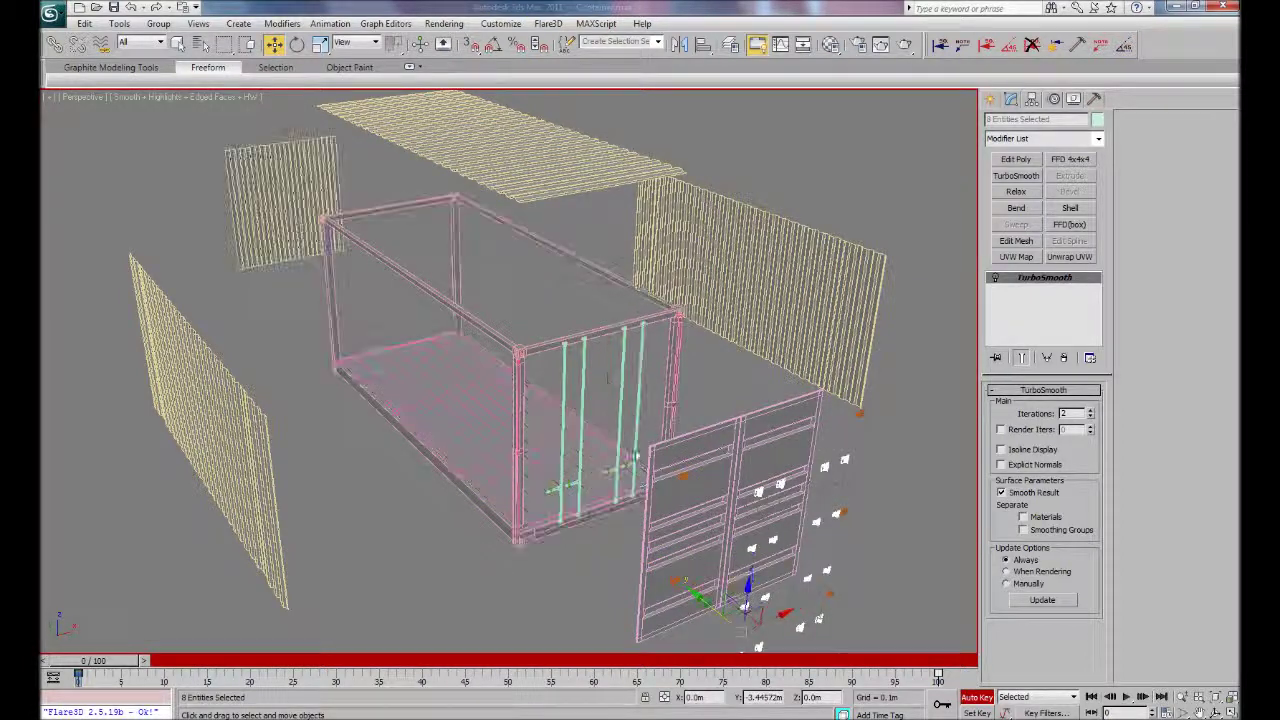
Move the four green locking bars out beside the doors.
{"action": "left_click", "coordinate": [622, 350]}
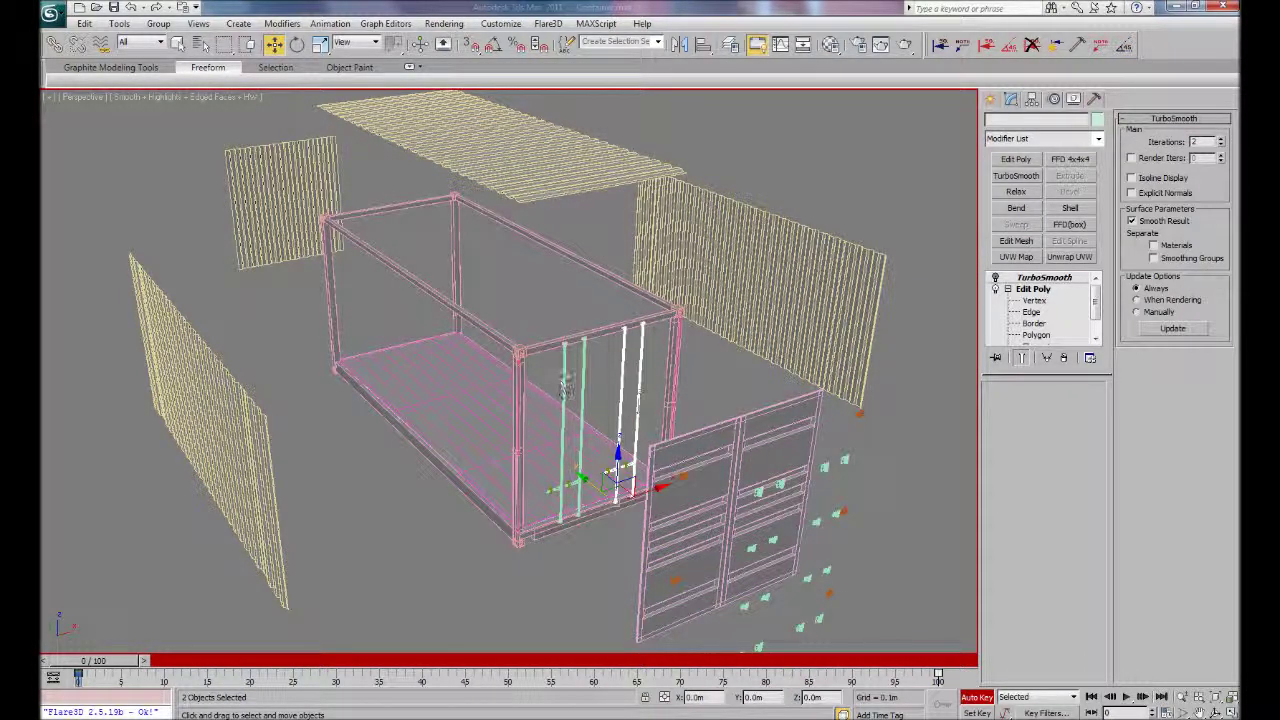
{"action": "left_click", "coordinate": [566, 395], "text": "ctrl"}
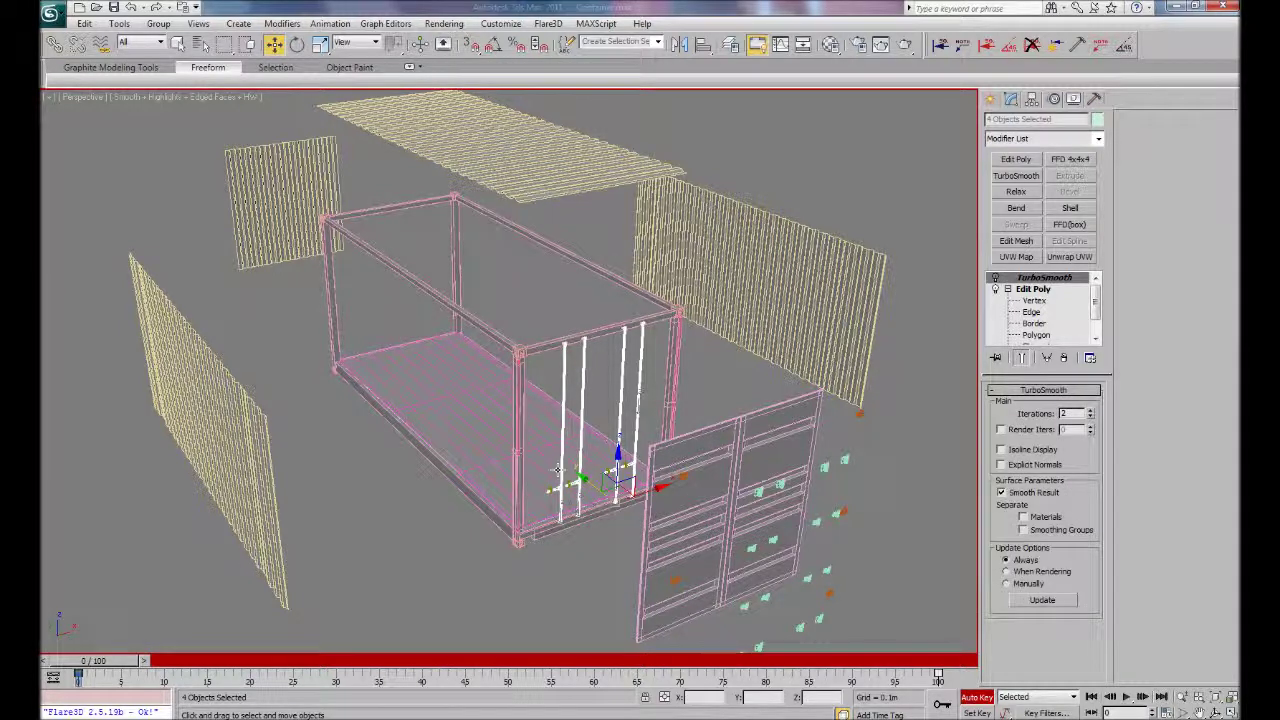
{"action": "mouse_move", "coordinate": [590, 481]}
{"action": "left_mouse_down"}
{"action": "mouse_move", "coordinate": [884, 658]}
{"action": "mouse_move", "coordinate": [872, 644]}
{"action": "left_mouse_up"}
Move the eight small fittings on the top and bottom front beams out along Y.
{"action": "middle_click_drag", "start_coordinate": [607, 392], "coordinate": [568, 316], "text": "alt"}
{"action": "left_click", "coordinate": [549, 298]}
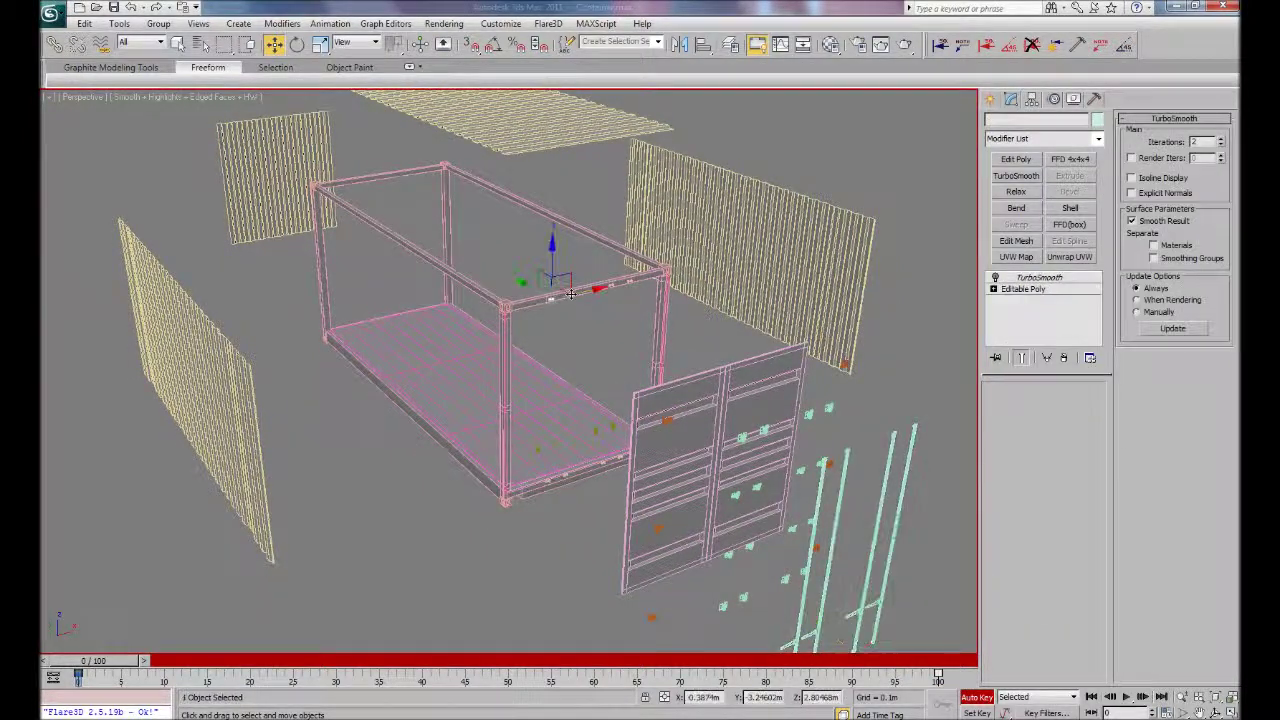
{"action": "left_click", "coordinate": [622, 281], "text": "ctrl"}
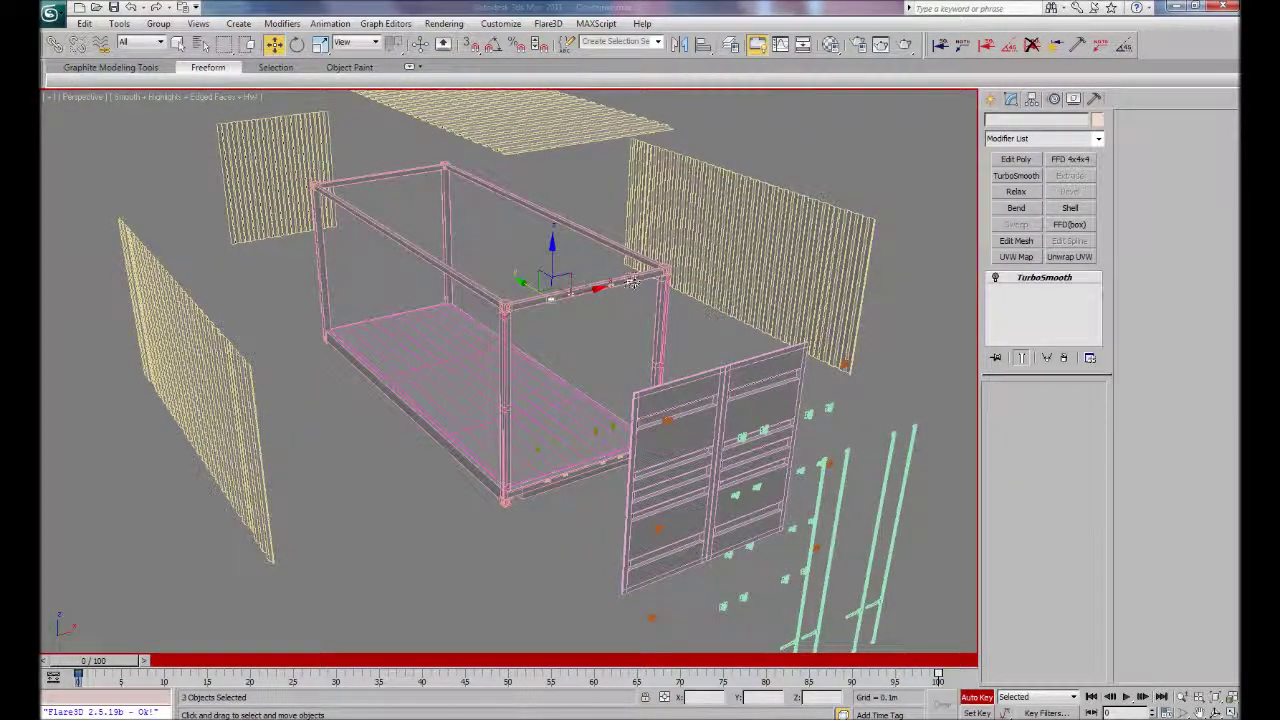
{"action": "left_click", "coordinate": [547, 487], "text": "ctrl"}
{"action": "left_click", "coordinate": [551, 485], "text": "ctrl"}
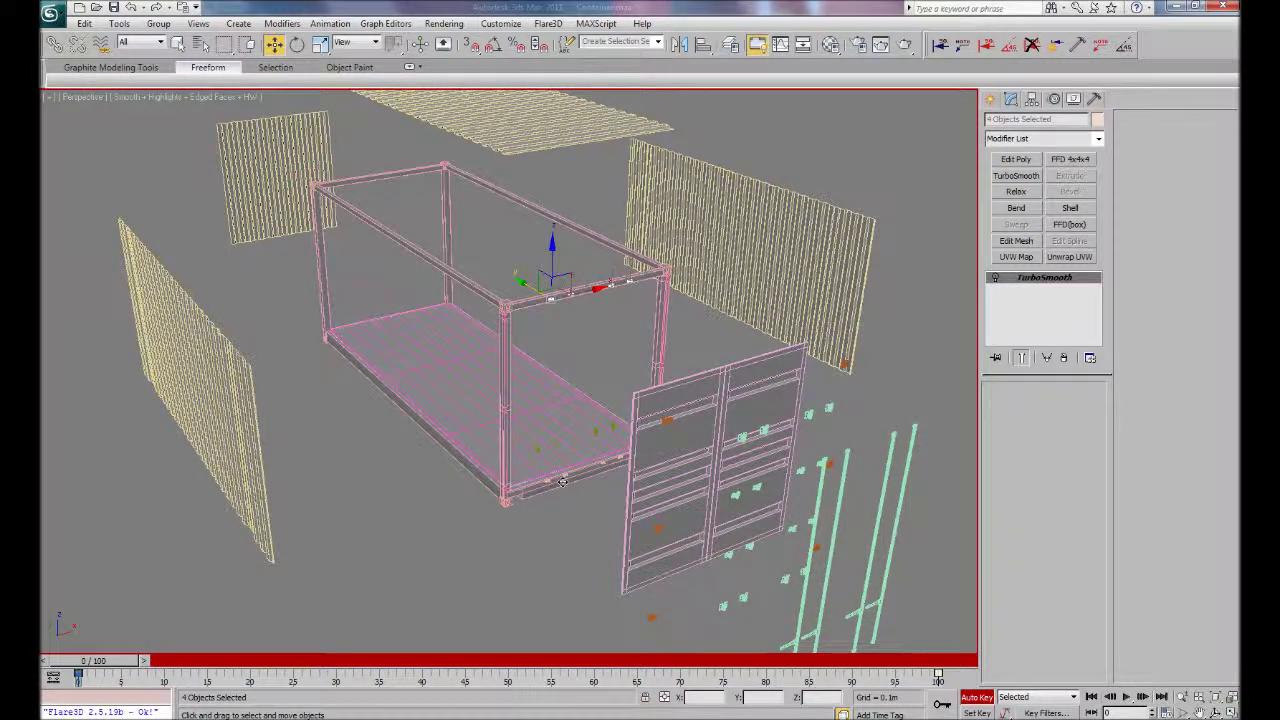
{"action": "left_click", "coordinate": [606, 466], "text": "ctrl"}
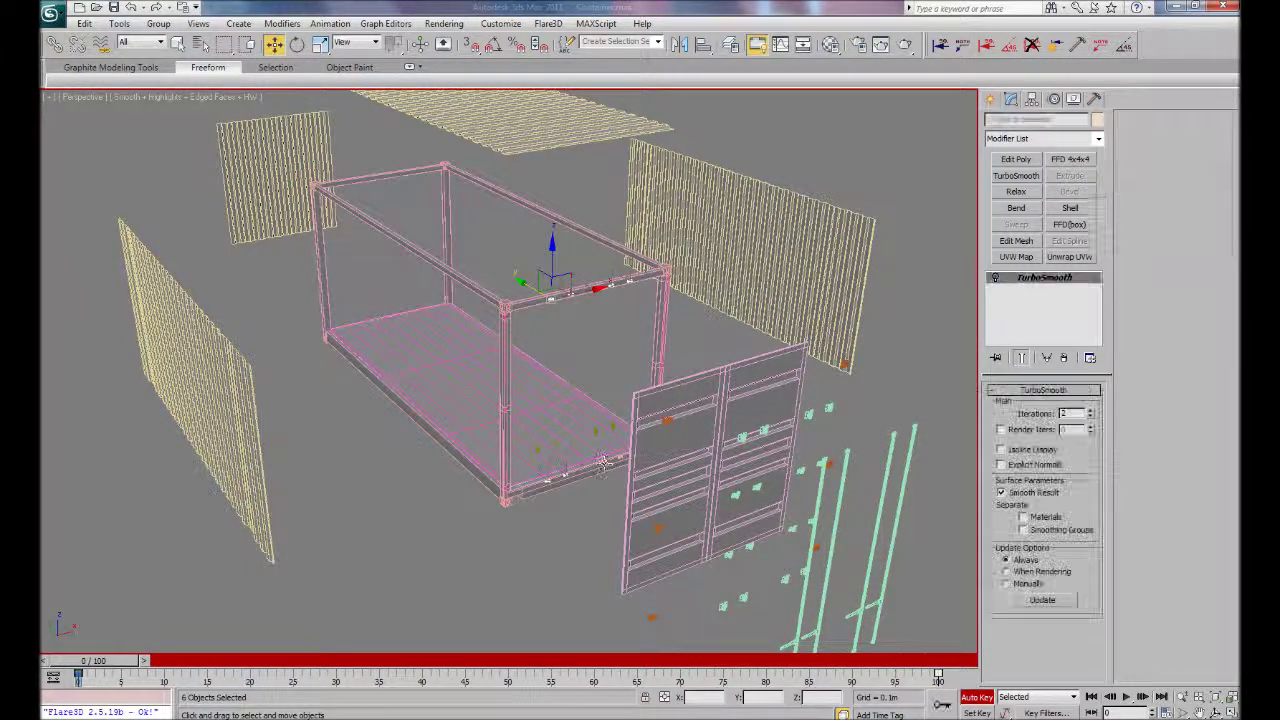
{"action": "left_click", "coordinate": [628, 485], "text": "ctrl"}
{"action": "left_click", "coordinate": [628, 486], "text": "ctrl"}
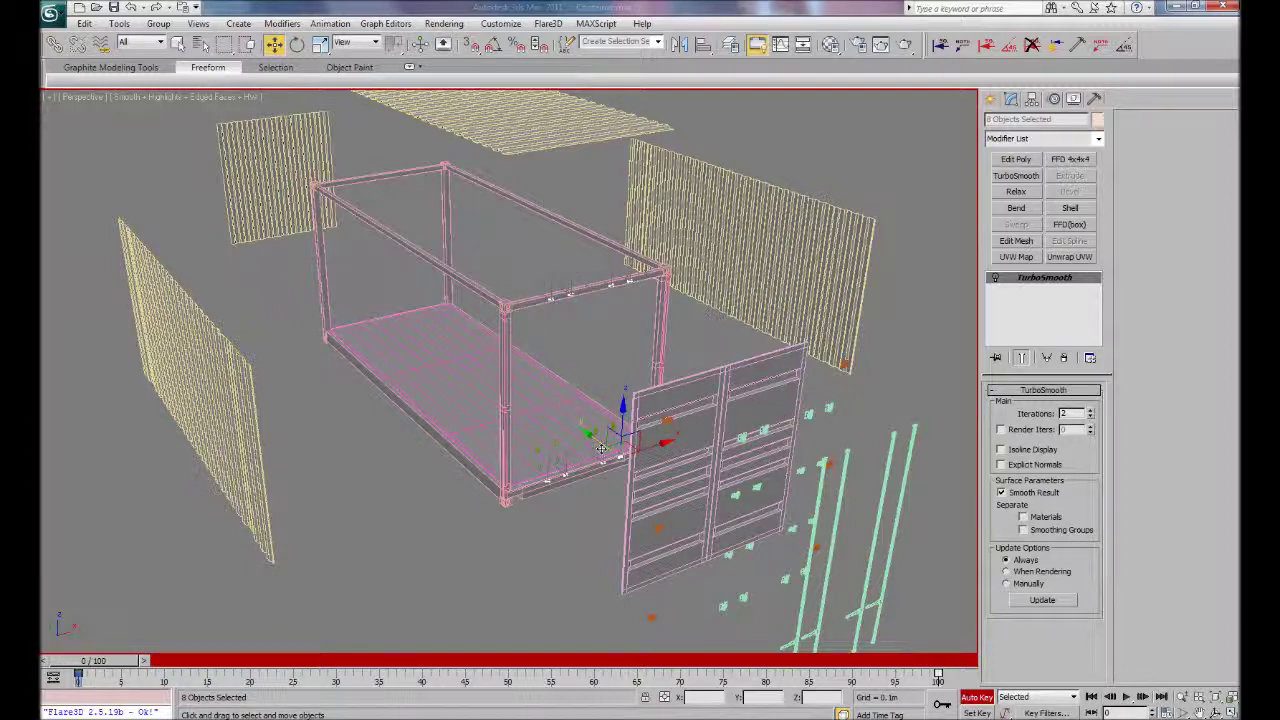
{"action": "left_click_drag", "start_coordinate": [601, 448], "coordinate": [738, 560]}
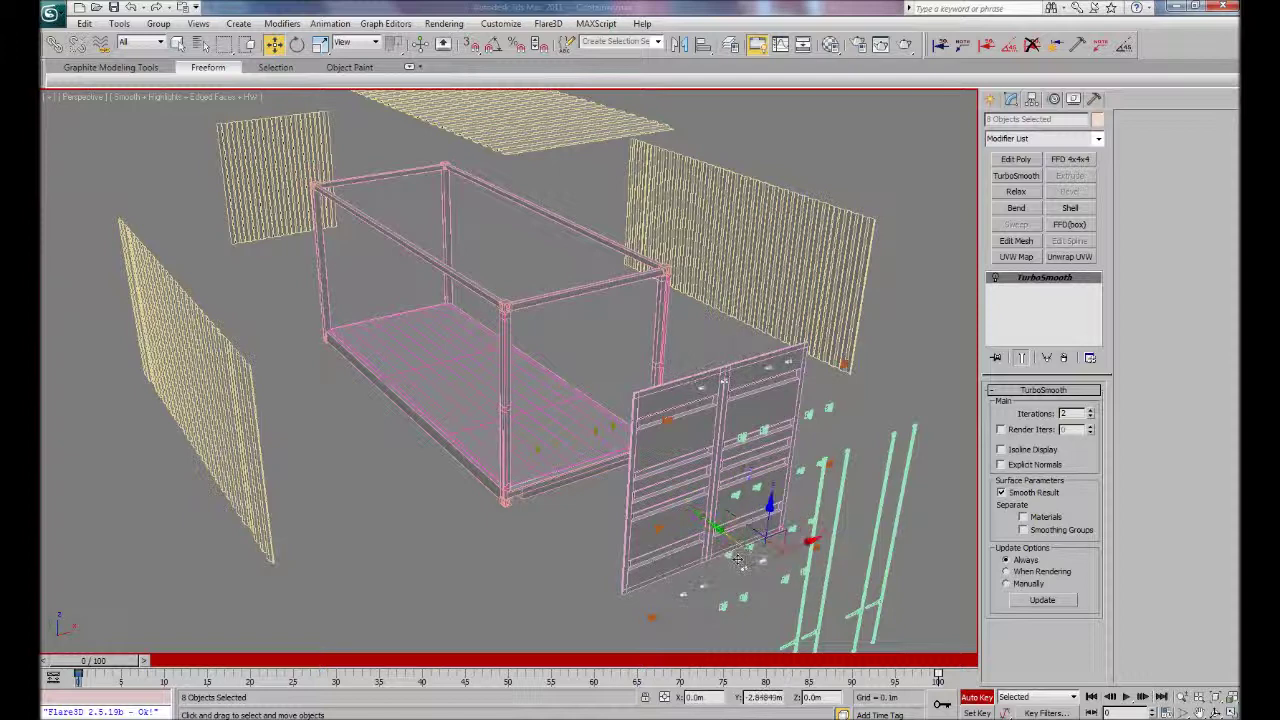
{"action": "left_click_drag", "start_coordinate": [738, 560], "coordinate": [748, 567]}
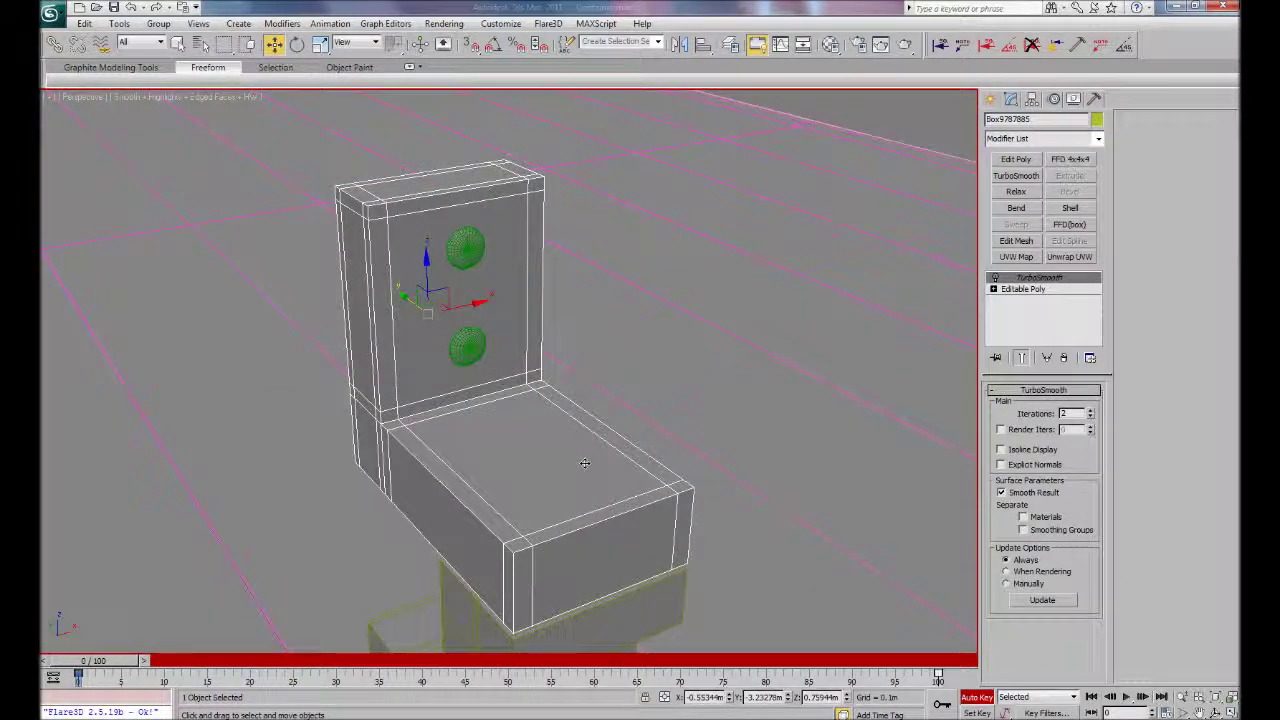
Window-select the stair-shaped pieces inside the container, trimming extras until 24 remain.
{"action": "scroll", "coordinate": [584, 462], "scroll_direction": "down", "scroll_amount": 5}
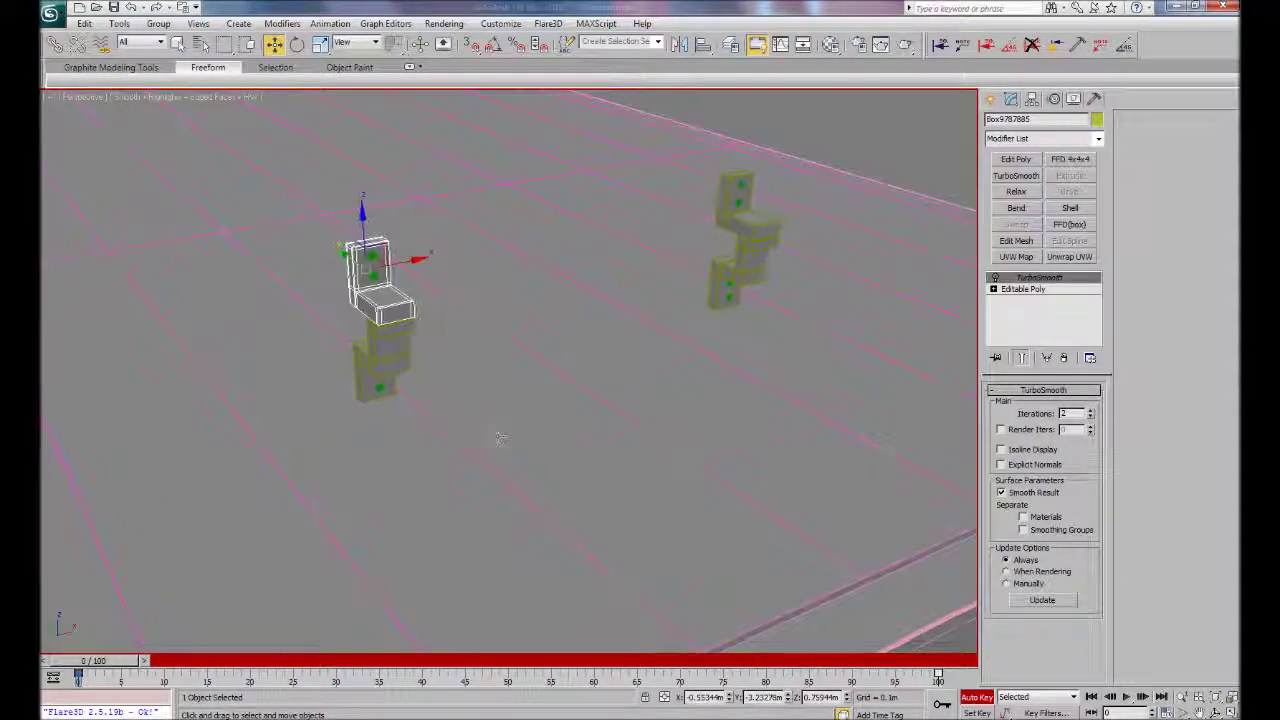
{"action": "mouse_move", "coordinate": [482, 422]}
{"action": "middle_mouse_down", "text": "alt"}
{"action": "mouse_move", "coordinate": [576, 410]}
{"action": "mouse_move", "coordinate": [620, 440]}
{"action": "middle_mouse_up", "text": "alt"}
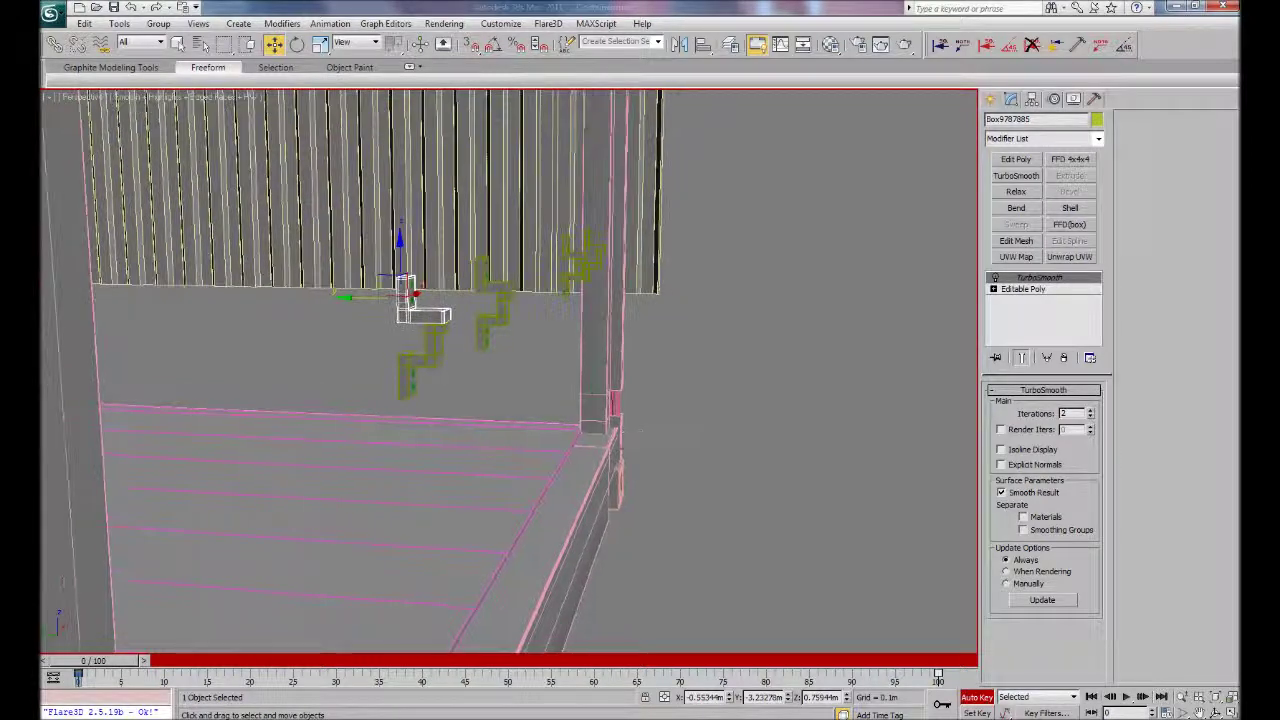
{"action": "mouse_move", "coordinate": [505, 433]}
{"action": "middle_mouse_down", "text": "alt"}
{"action": "mouse_move", "coordinate": [590, 432]}
{"action": "mouse_move", "coordinate": [605, 454]}
{"action": "mouse_move", "coordinate": [147, 153]}
{"action": "middle_mouse_up", "text": "alt"}
{"action": "left_click_drag", "start_coordinate": [147, 153], "coordinate": [671, 517]}
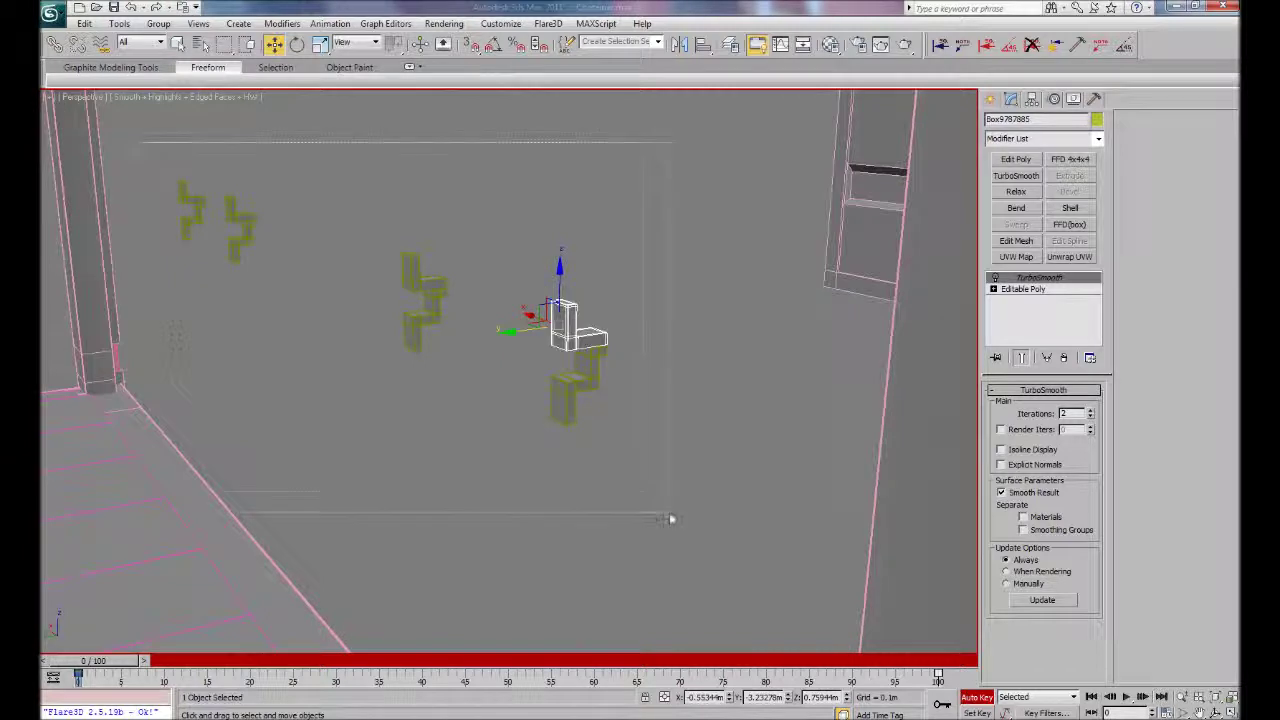
{"action": "left_click_drag", "start_coordinate": [147, 535], "coordinate": [249, 355], "text": "alt"}
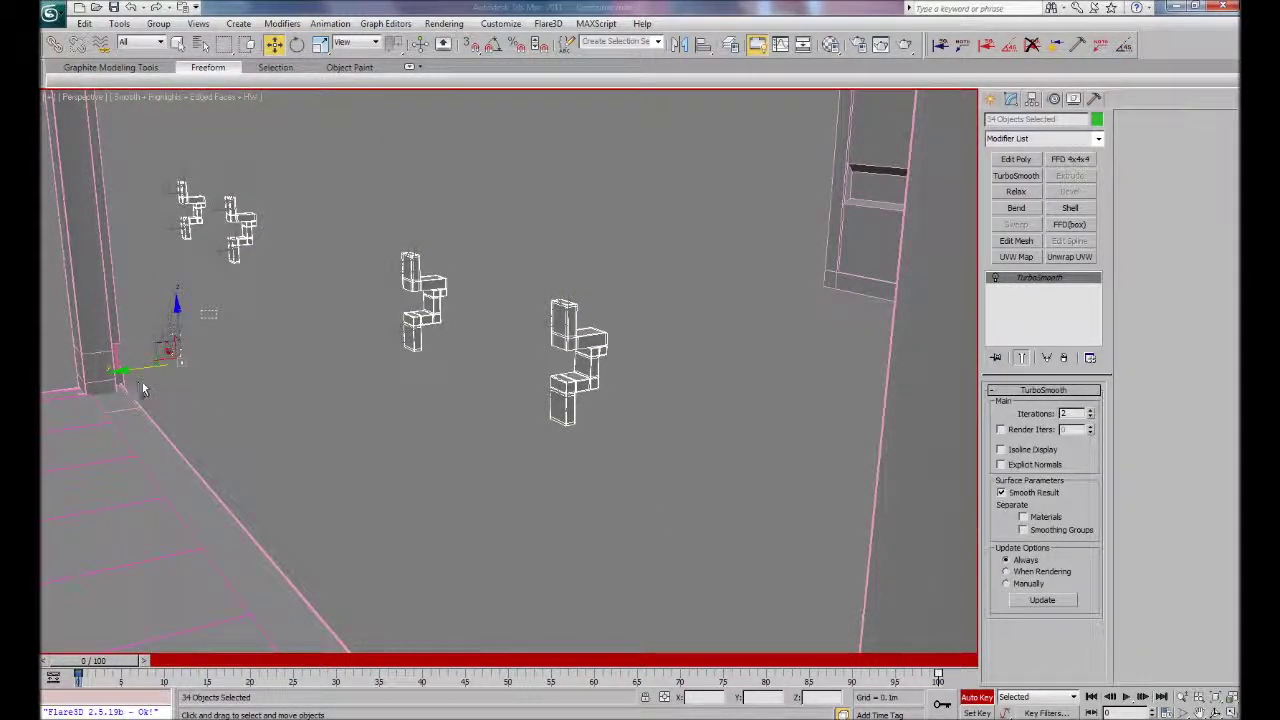
{"action": "left_click_drag", "start_coordinate": [143, 390], "coordinate": [208, 382], "text": "alt"}
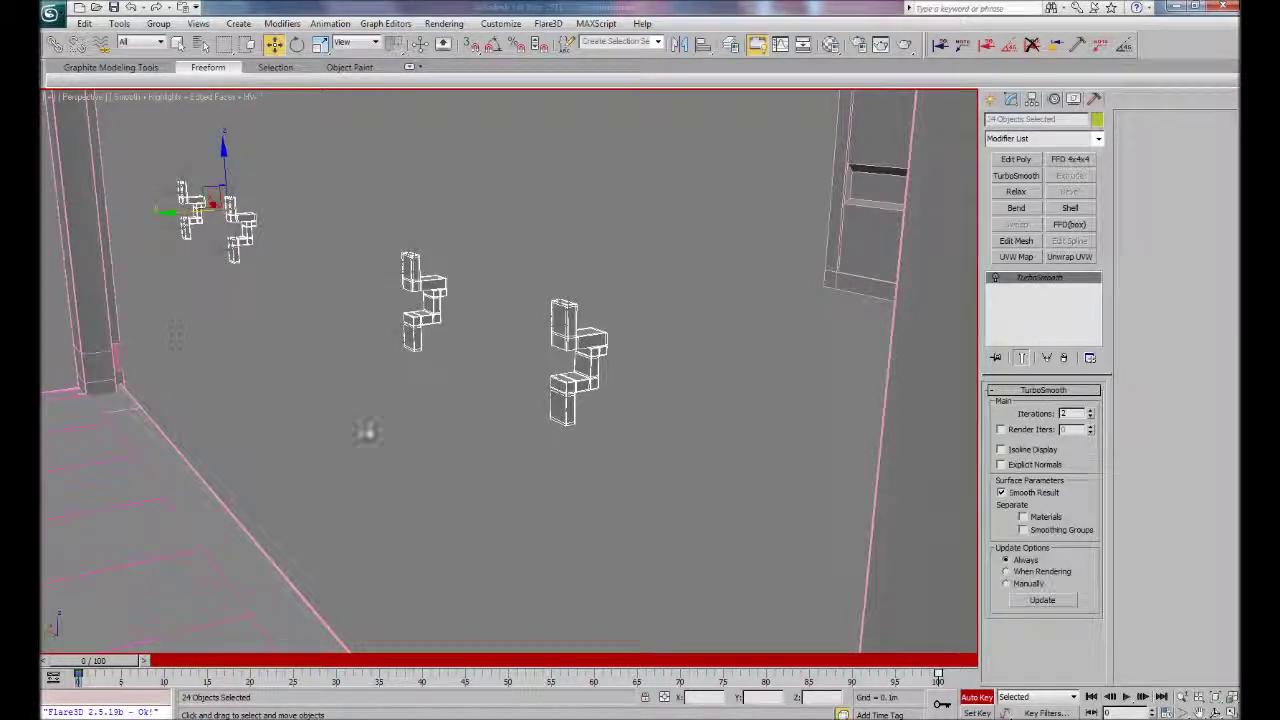
Zoom out and pan until the whole exploded container is back in view.
{"action": "scroll", "coordinate": [418, 444], "scroll_direction": "down", "scroll_amount": 2}
{"action": "scroll", "coordinate": [418, 445], "scroll_direction": "down", "scroll_amount": 4}
{"action": "scroll", "coordinate": [418, 445], "scroll_direction": "down", "scroll_amount": 4}
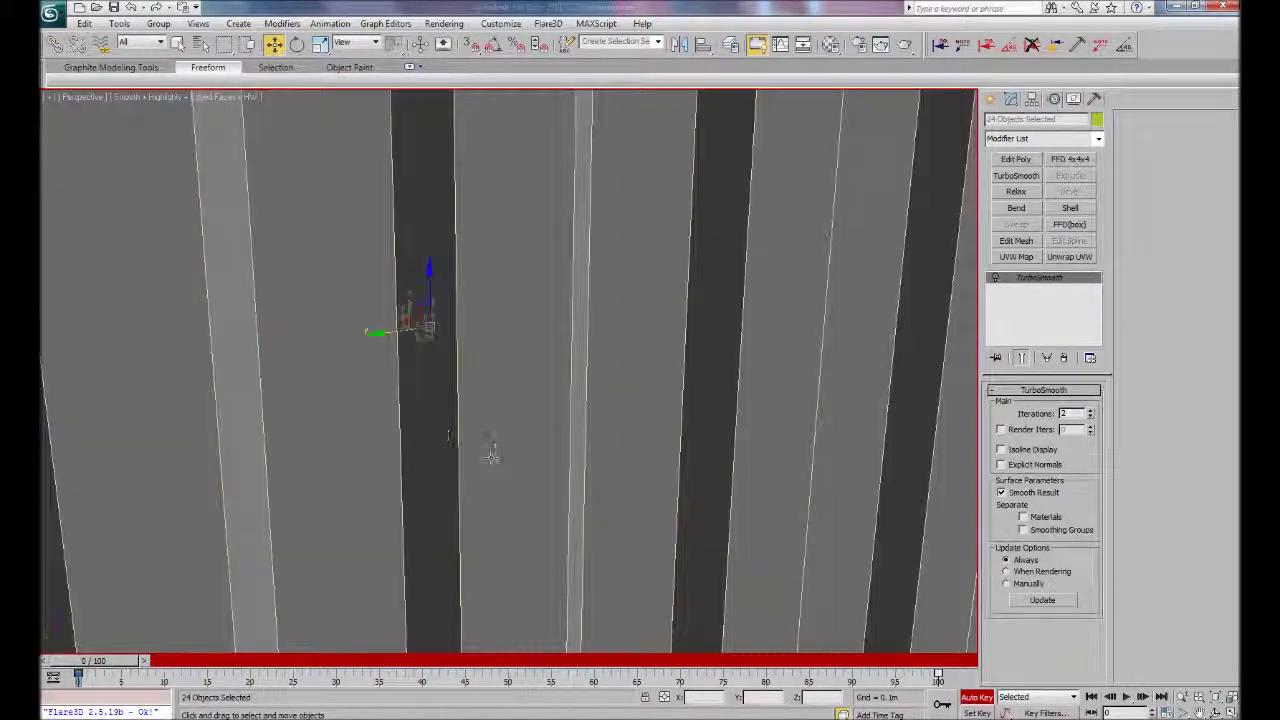
{"action": "scroll", "coordinate": [492, 456], "scroll_direction": "down", "scroll_amount": 4}
{"action": "scroll", "coordinate": [470, 460], "scroll_direction": "down", "scroll_amount": 3}
{"action": "middle_click_drag", "start_coordinate": [432, 432], "coordinate": [434, 501]}
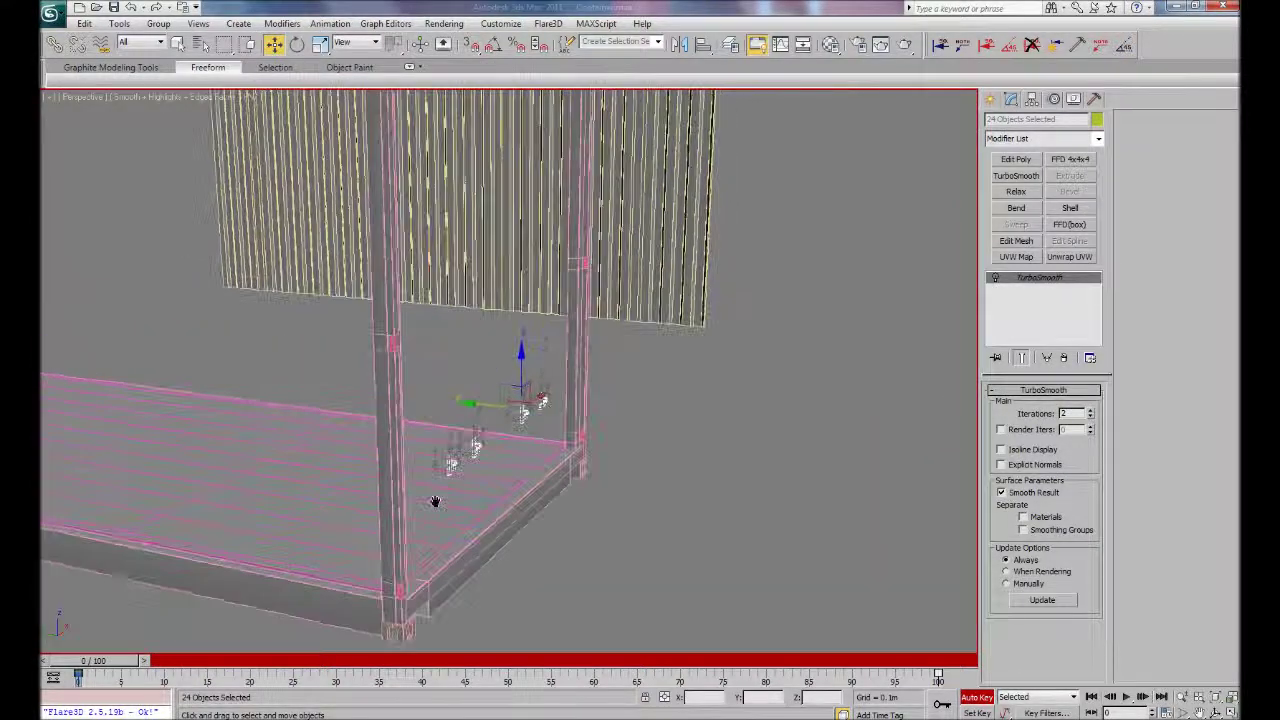
{"action": "scroll", "coordinate": [434, 501], "scroll_direction": "down", "scroll_amount": 1}
{"action": "scroll", "coordinate": [440, 500], "scroll_direction": "down", "scroll_amount": 3}
{"action": "scroll", "coordinate": [471, 495], "scroll_direction": "down", "scroll_amount": 2}
{"action": "scroll", "coordinate": [473, 491], "scroll_direction": "down", "scroll_amount": 2}
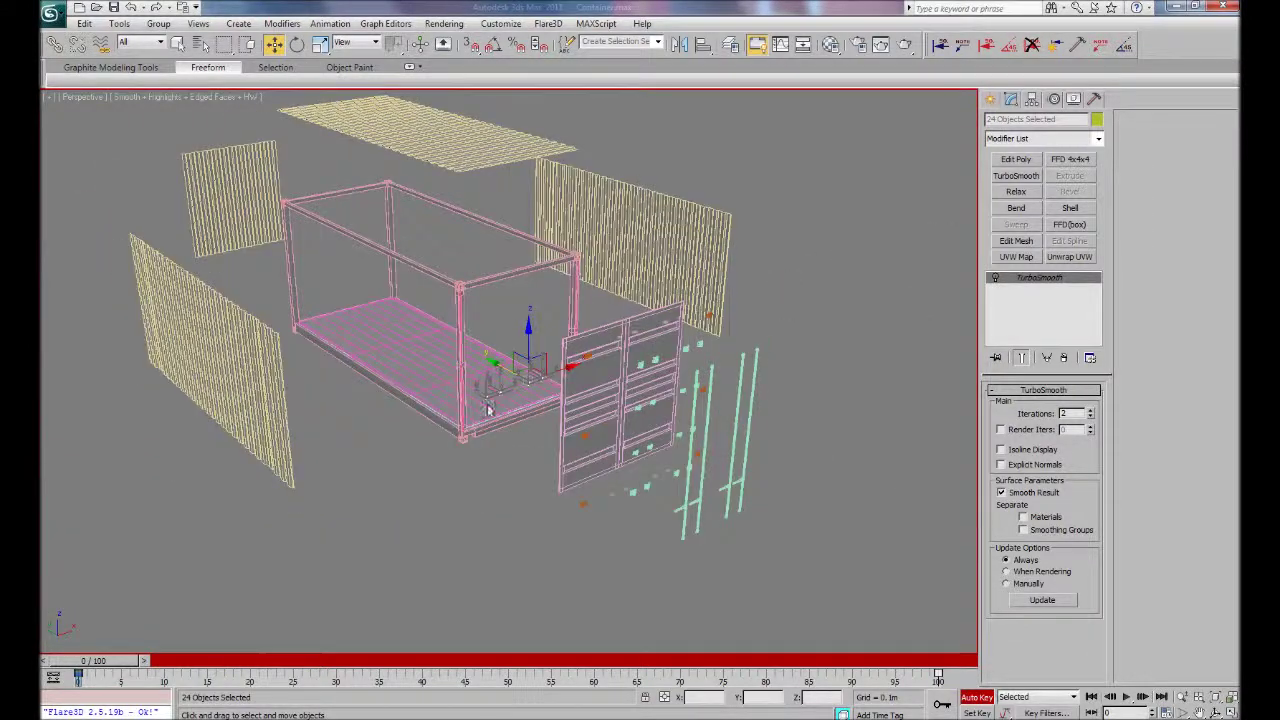
Move the 24 stair pieces out beyond the doors, then reframe and select floor plane Plane022.
{"action": "left_click_drag", "start_coordinate": [492, 362], "coordinate": [761, 503]}
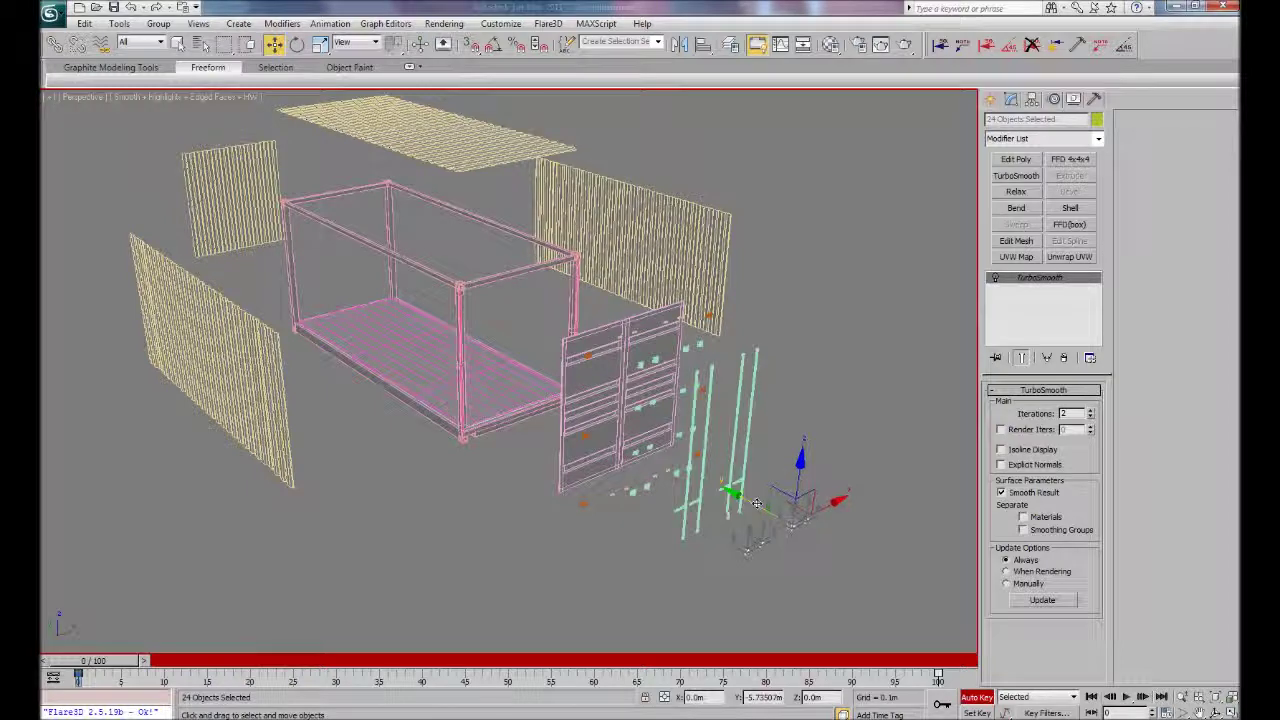
{"action": "left_click", "coordinate": [503, 320]}
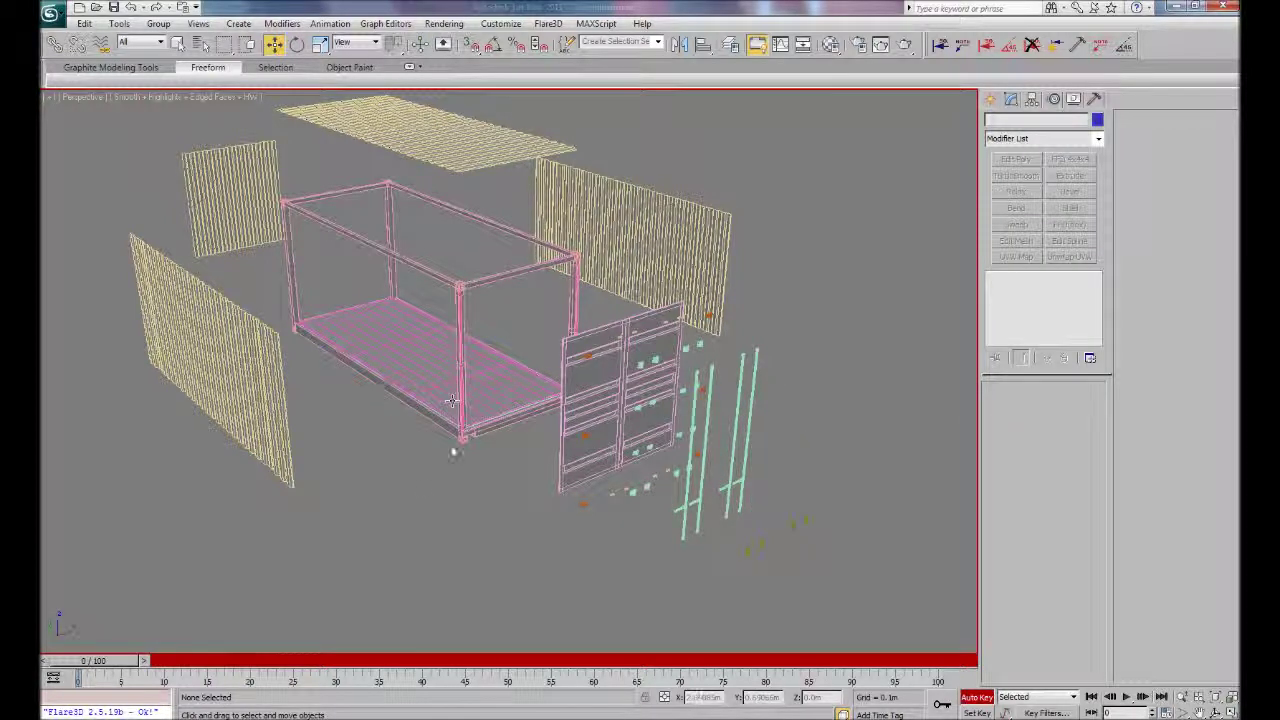
{"action": "middle_click_drag", "start_coordinate": [424, 471], "coordinate": [451, 505]}
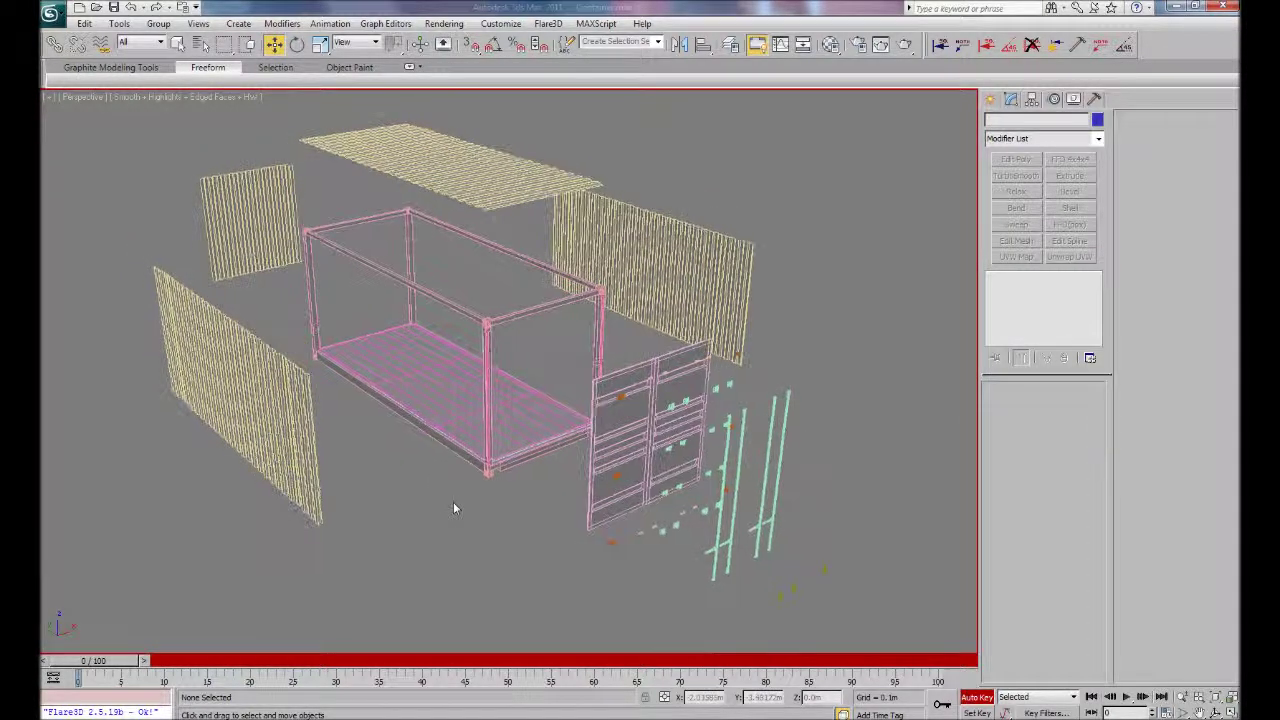
{"action": "scroll", "coordinate": [467, 498], "scroll_direction": "down", "scroll_amount": 3}
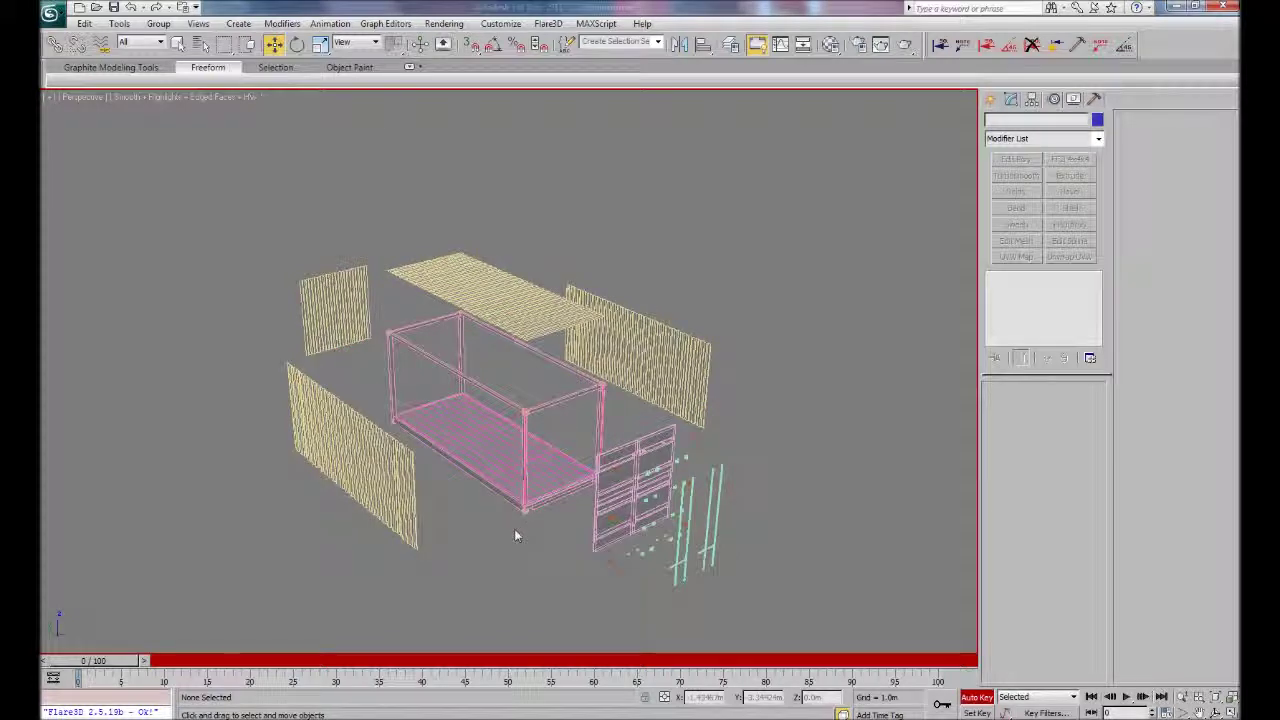
{"action": "middle_click_drag", "start_coordinate": [513, 542], "coordinate": [485, 552], "text": "alt"}
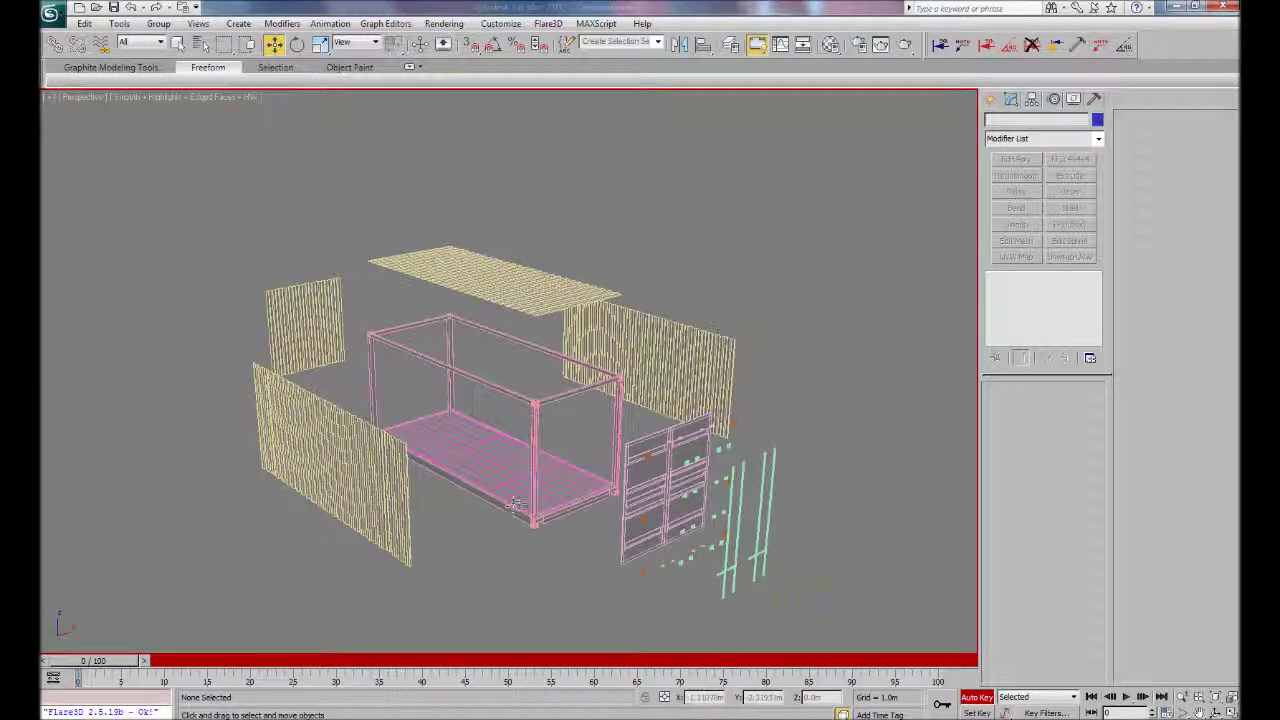
{"action": "left_click", "coordinate": [511, 500]}
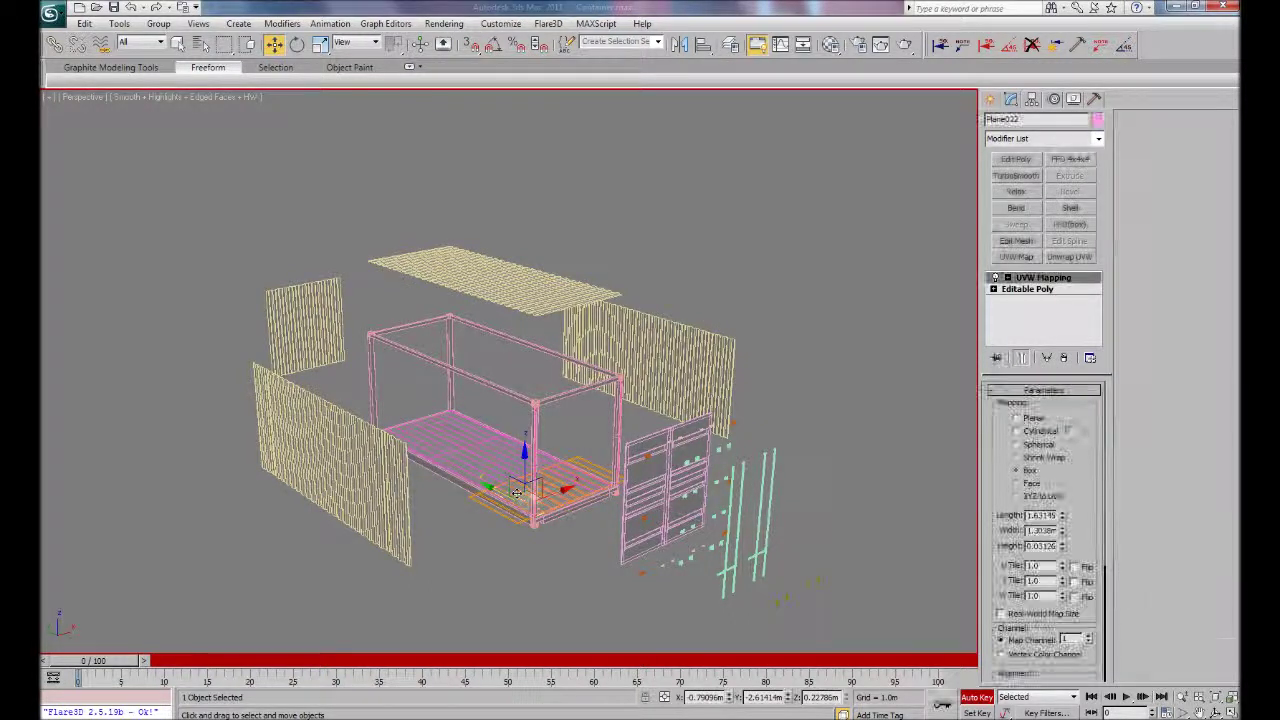
Retime the front-left wall panel so its keys run from frame 20 to 53.
{"action": "left_click", "coordinate": [502, 568]}
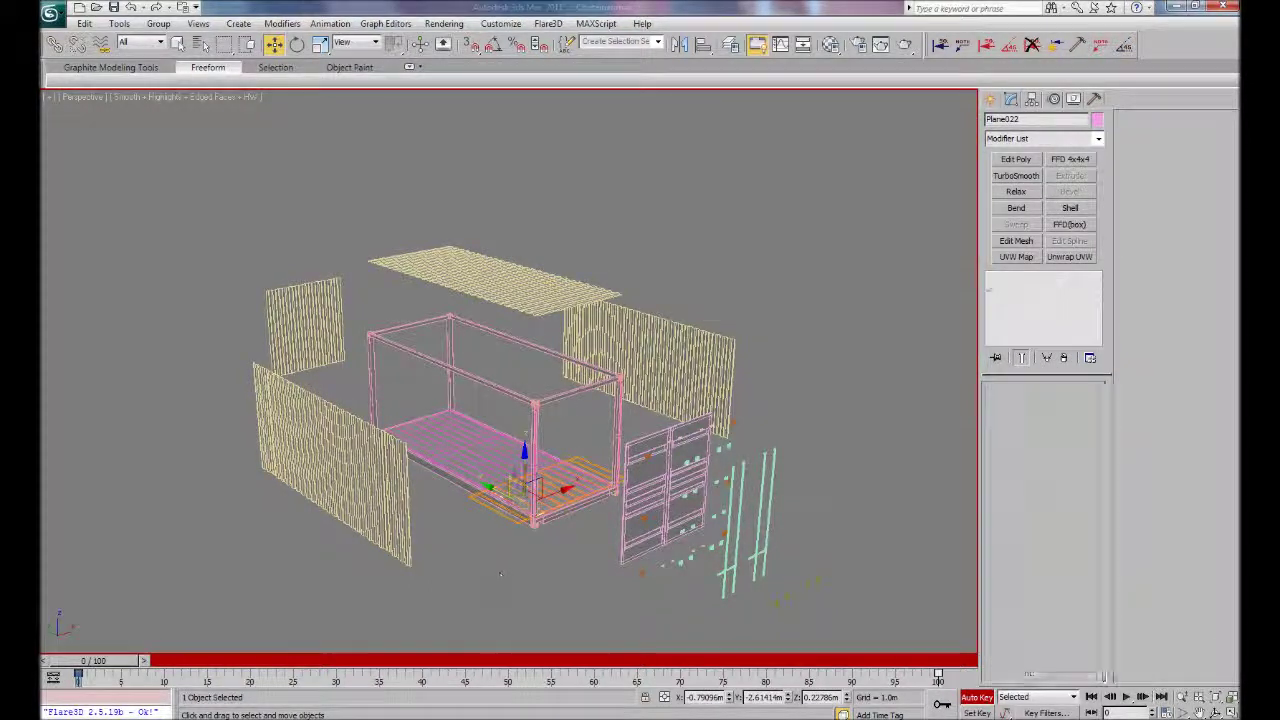
{"action": "mouse_move", "coordinate": [103, 663]}
{"action": "left_mouse_down"}
{"action": "mouse_move", "coordinate": [340, 677]}
{"action": "mouse_move", "coordinate": [583, 665]}
{"action": "mouse_move", "coordinate": [957, 675]}
{"action": "mouse_move", "coordinate": [110, 662]}
{"action": "mouse_move", "coordinate": [963, 650]}
{"action": "mouse_move", "coordinate": [93, 660]}
{"action": "left_mouse_up"}
{"action": "left_click", "coordinate": [300, 490]}
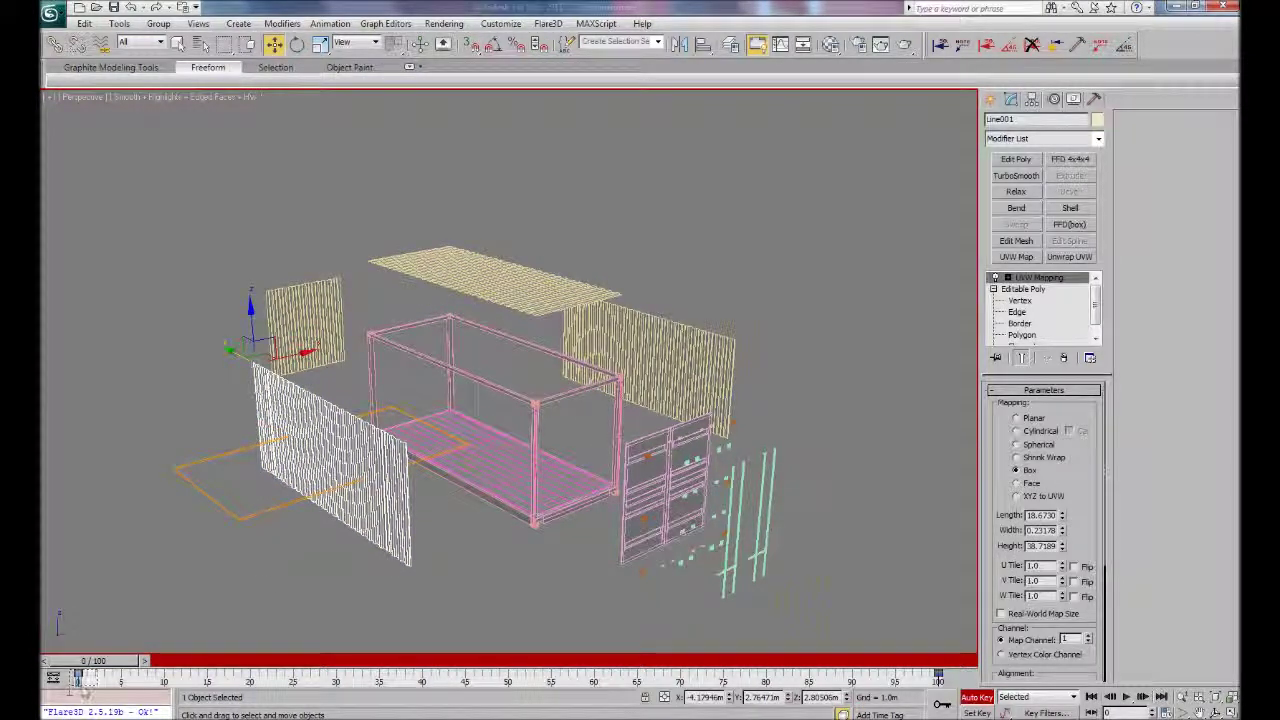
{"action": "left_click_drag", "start_coordinate": [77, 677], "coordinate": [251, 680]}
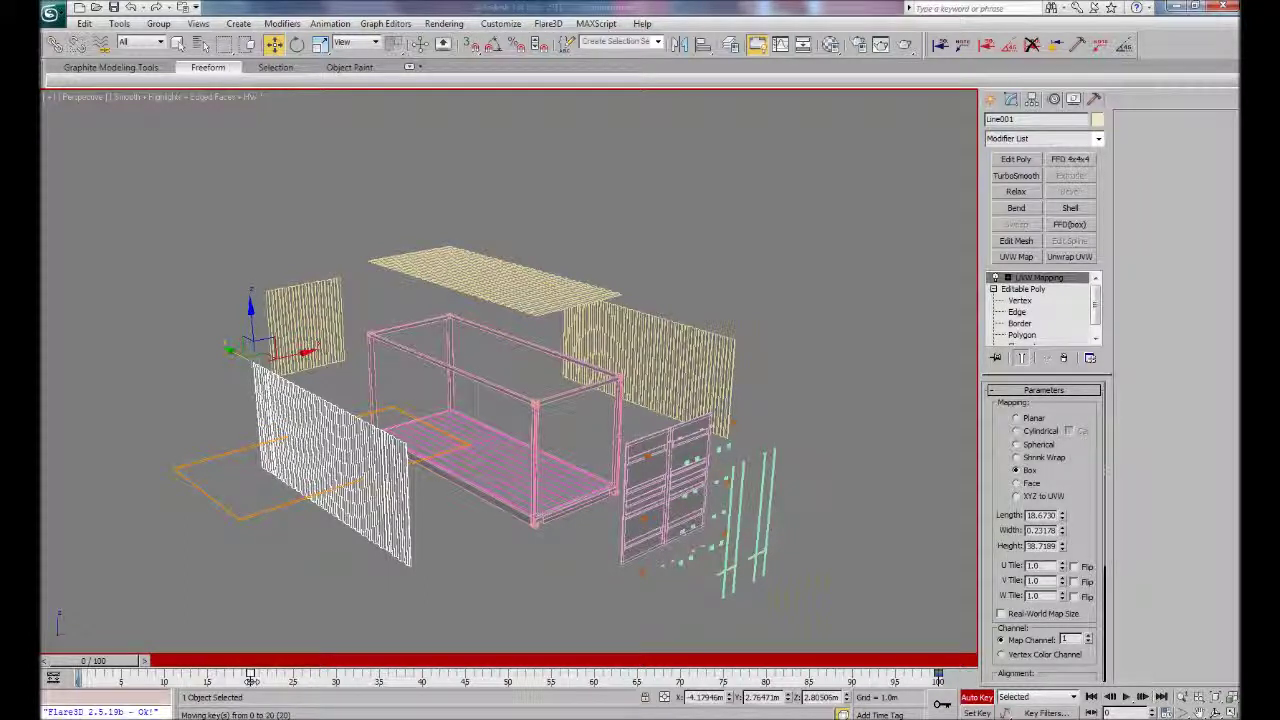
{"action": "left_click_drag", "start_coordinate": [938, 679], "coordinate": [466, 680]}
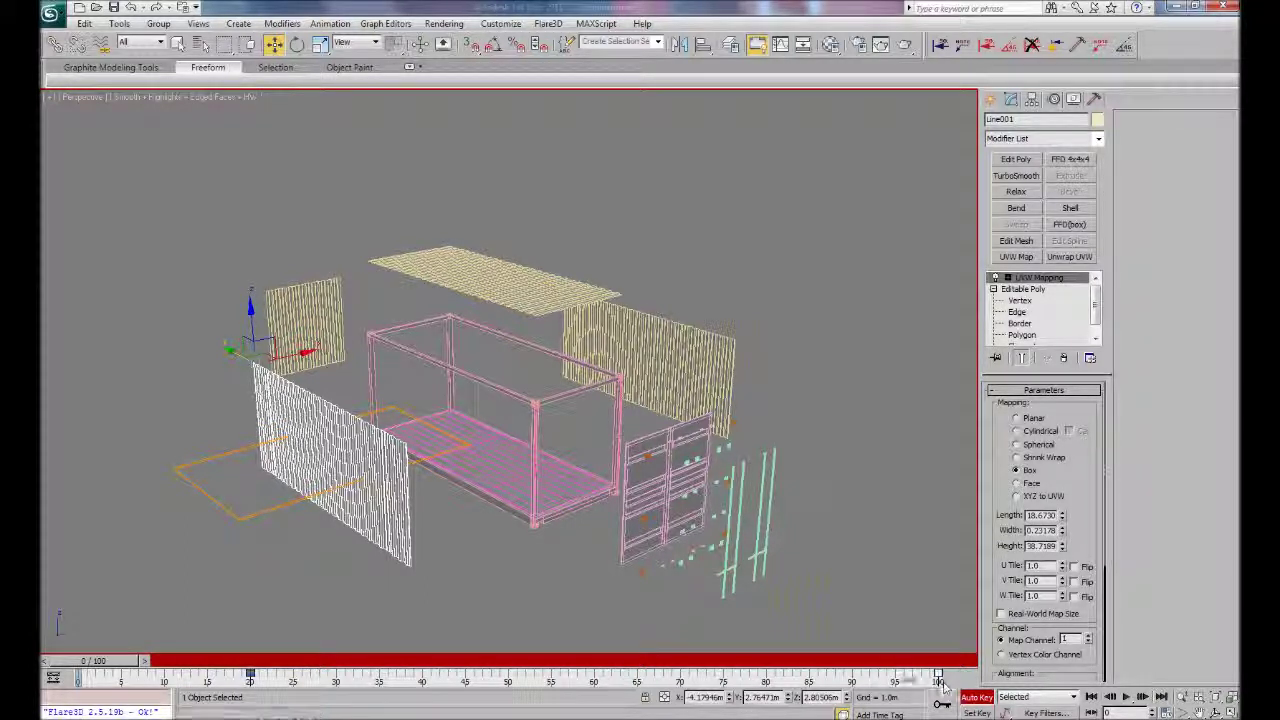
Stagger the small top-left panel's keys (ending near frame 43) and delay the roof to frame 30.
{"action": "left_click", "coordinate": [303, 320]}
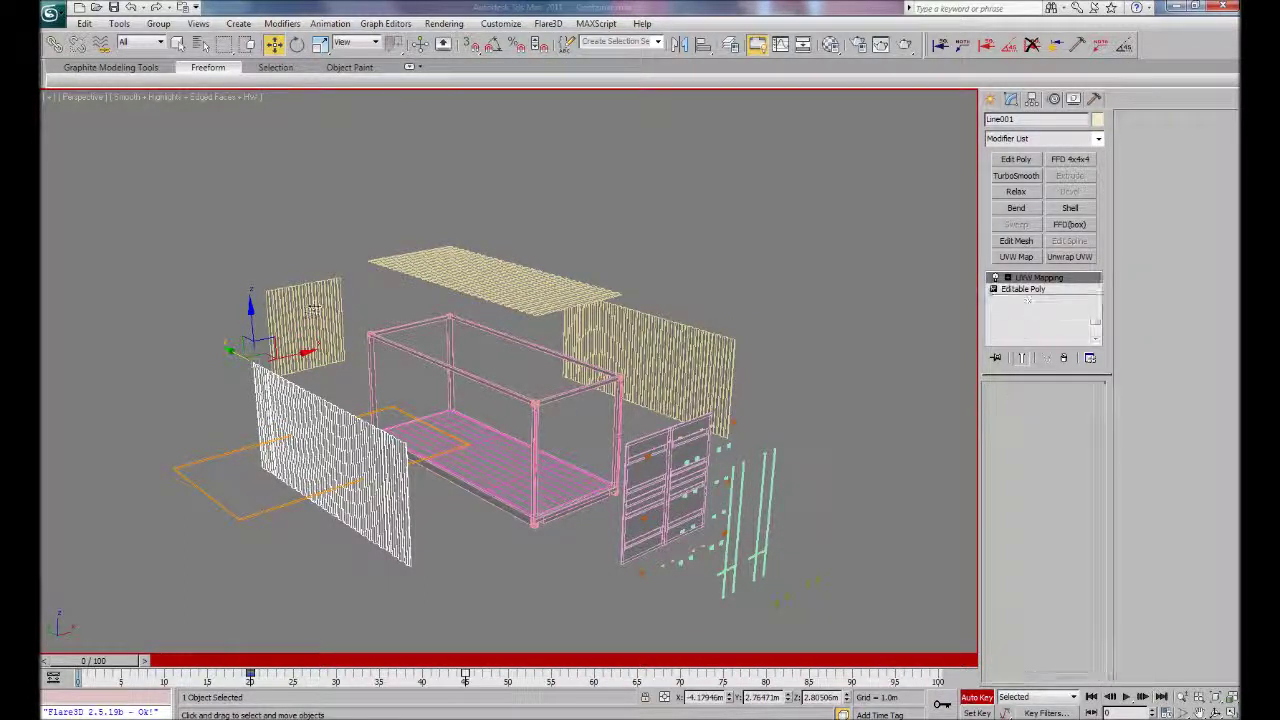
{"action": "left_click_drag", "start_coordinate": [77, 678], "coordinate": [189, 678]}
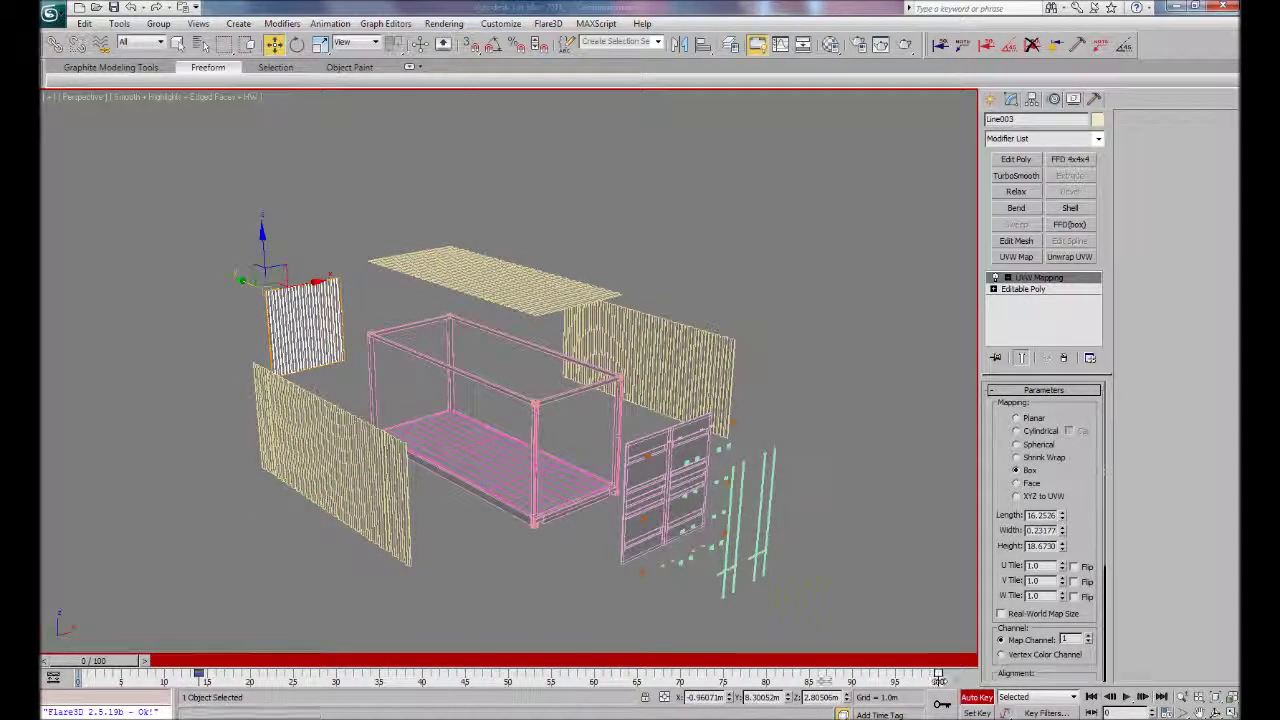
{"action": "left_click_drag", "start_coordinate": [938, 679], "coordinate": [430, 679]}
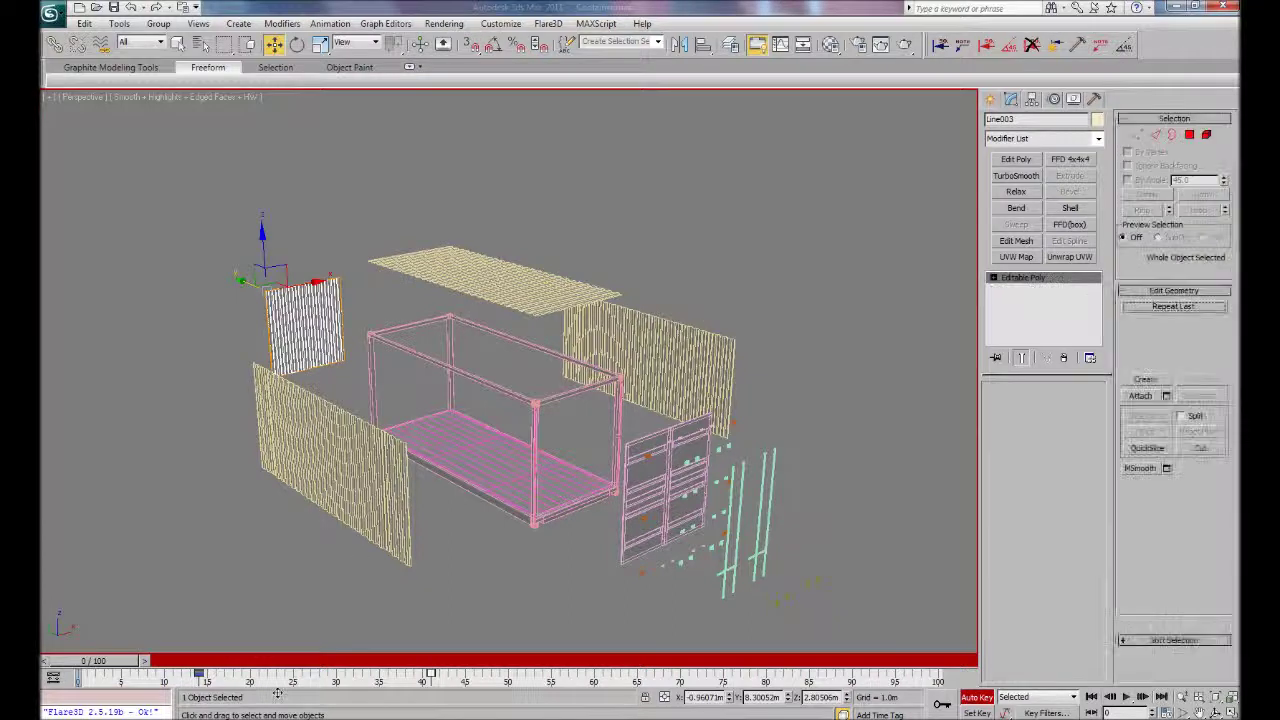
{"action": "left_click", "coordinate": [490, 275]}
{"action": "left_click_drag", "start_coordinate": [77, 678], "coordinate": [422, 679]}
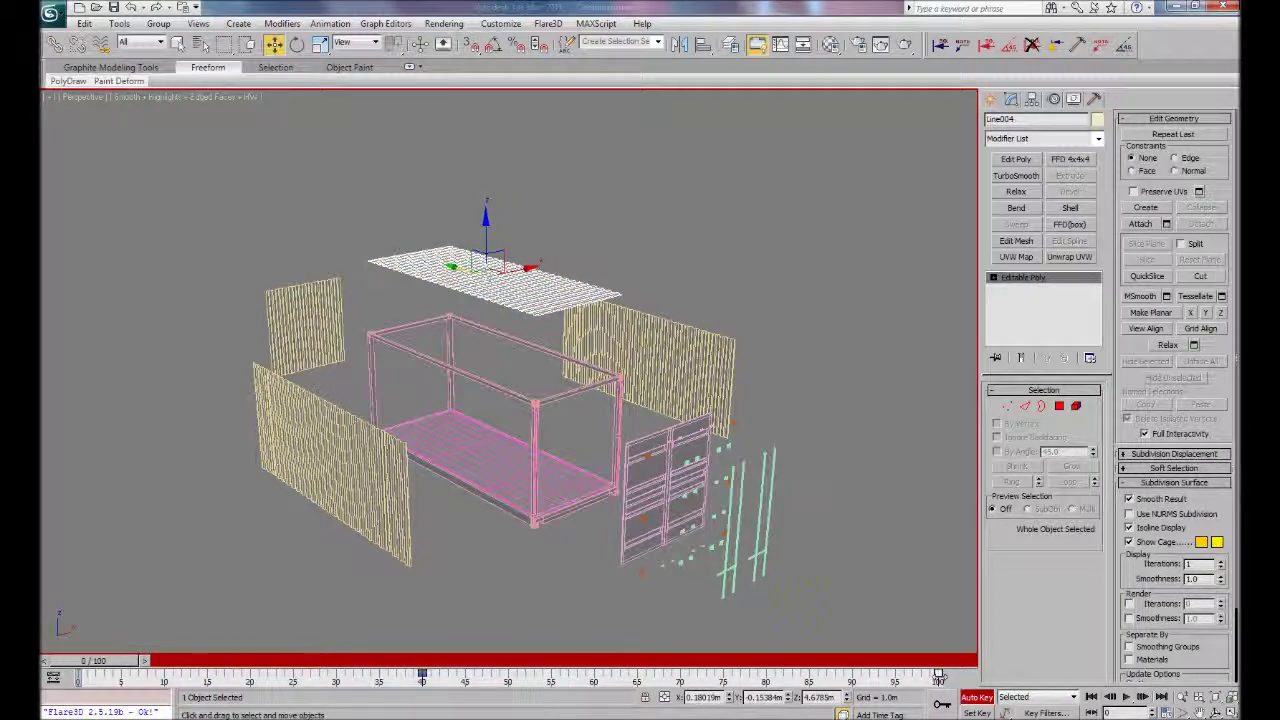
{"action": "left_click_drag", "start_coordinate": [940, 678], "coordinate": [937, 679]}
Shift the right wall's keys to frames 53 and 69, then scrub to frame 28 to check.
{"action": "left_click", "coordinate": [650, 380]}
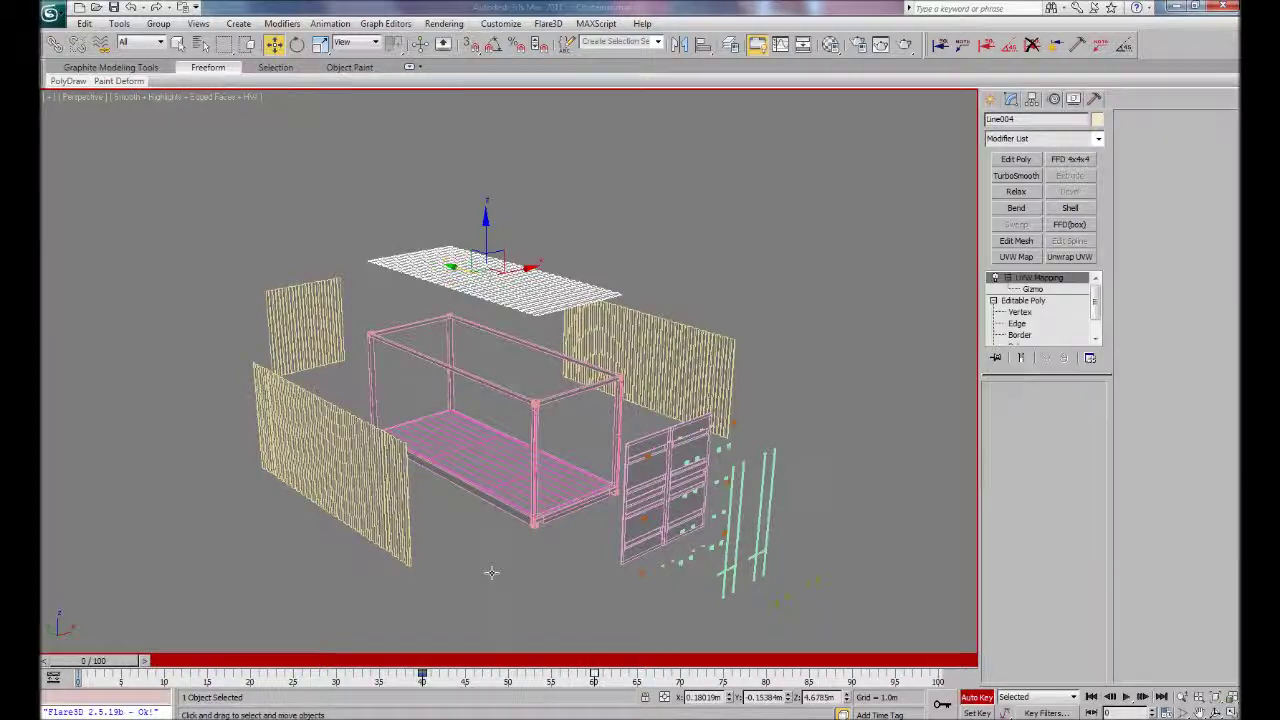
{"action": "left_click_drag", "start_coordinate": [78, 679], "coordinate": [522, 678]}
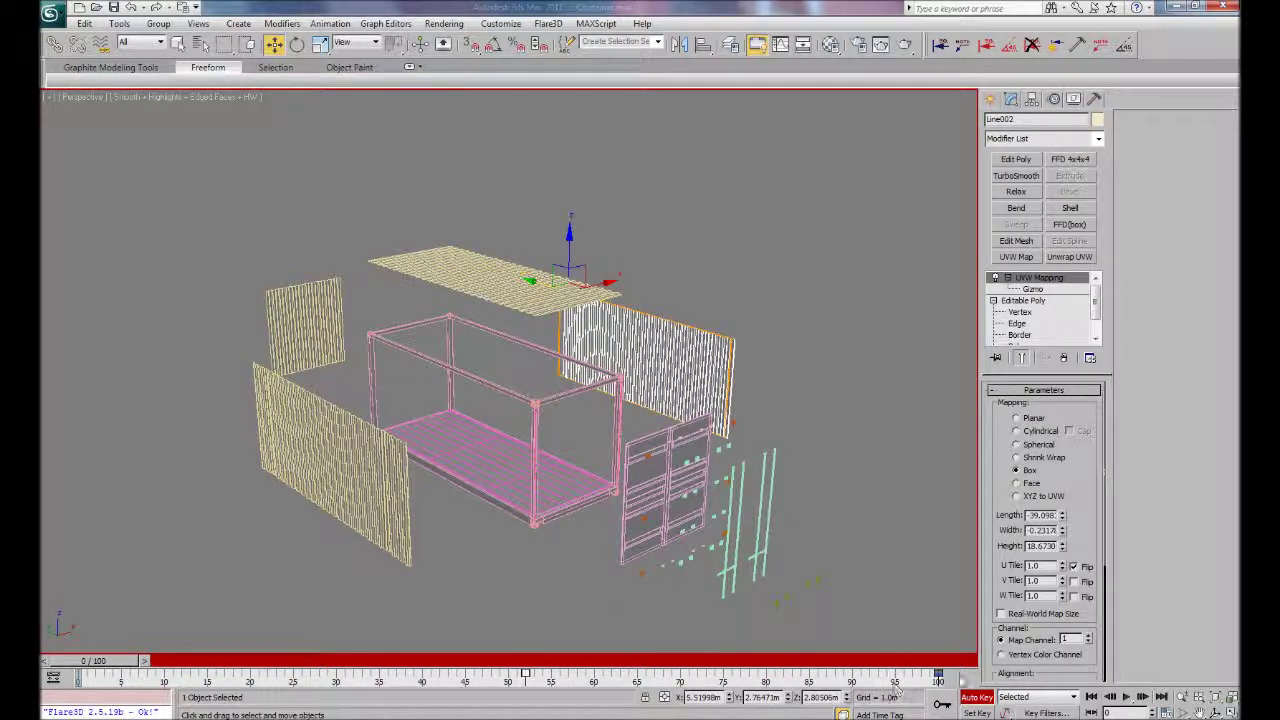
{"action": "left_click_drag", "start_coordinate": [940, 679], "coordinate": [637, 673]}
{"action": "mouse_move", "coordinate": [92, 661]}
{"action": "left_mouse_down"}
{"action": "mouse_move", "coordinate": [520, 695]}
{"action": "mouse_move", "coordinate": [760, 690]}
{"action": "mouse_move", "coordinate": [320, 683]}
{"action": "left_mouse_up"}
Select both door leaves and scrub the timeline to check their key at frame 34.
{"action": "key", "text": "w"}
{"action": "left_click", "coordinate": [655, 460]}
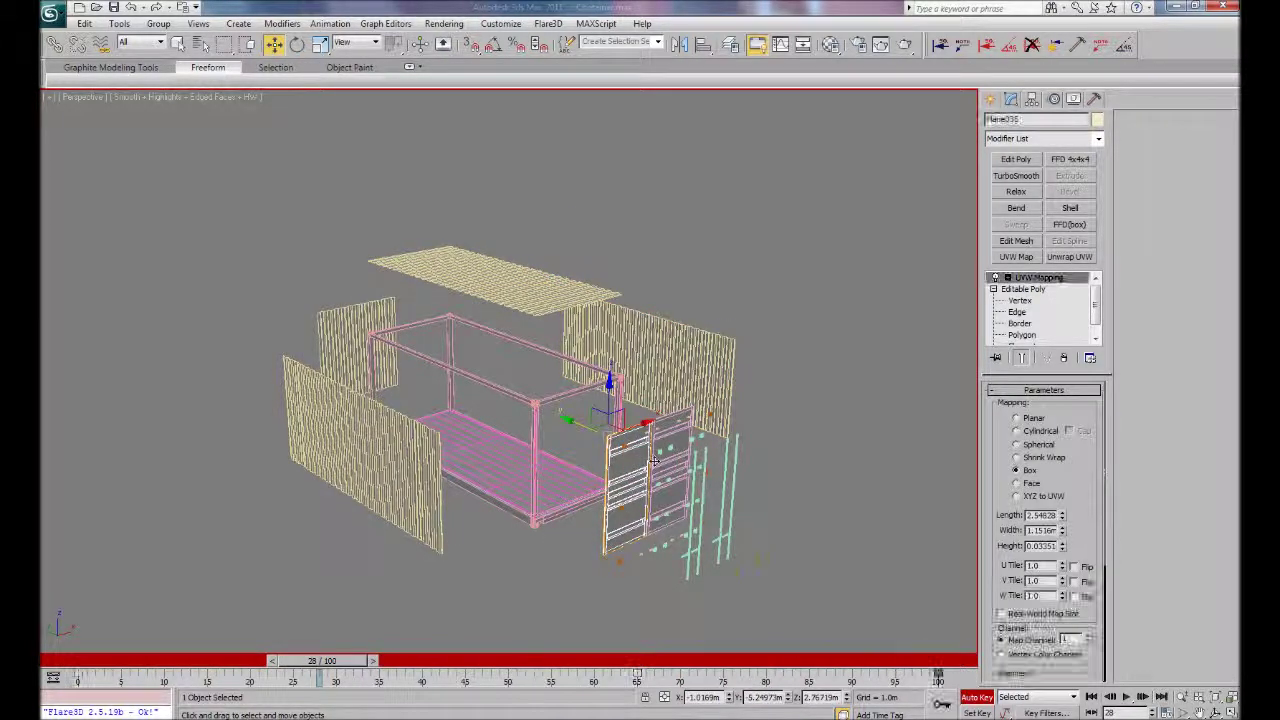
{"action": "left_click", "coordinate": [655, 460], "text": "ctrl"}
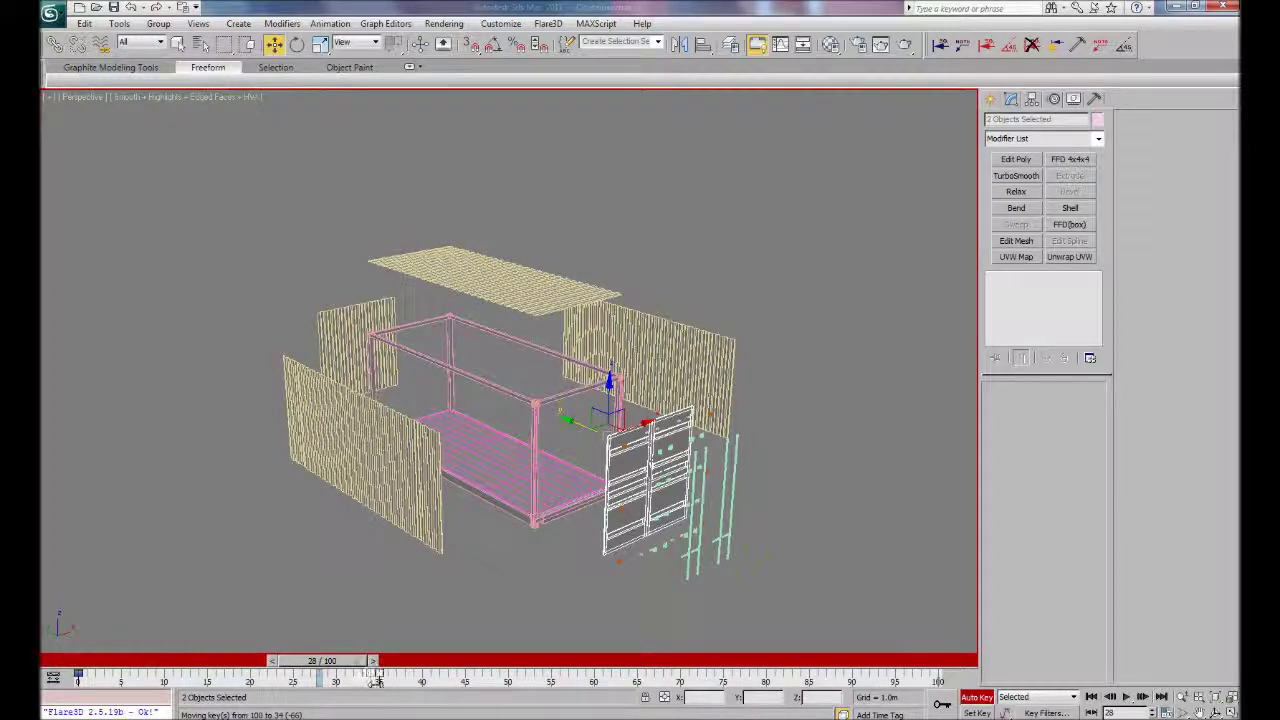
{"action": "mouse_move", "coordinate": [347, 662]}
{"action": "left_mouse_down"}
{"action": "mouse_move", "coordinate": [133, 665]}
{"action": "mouse_move", "coordinate": [866, 662]}
{"action": "left_mouse_up"}
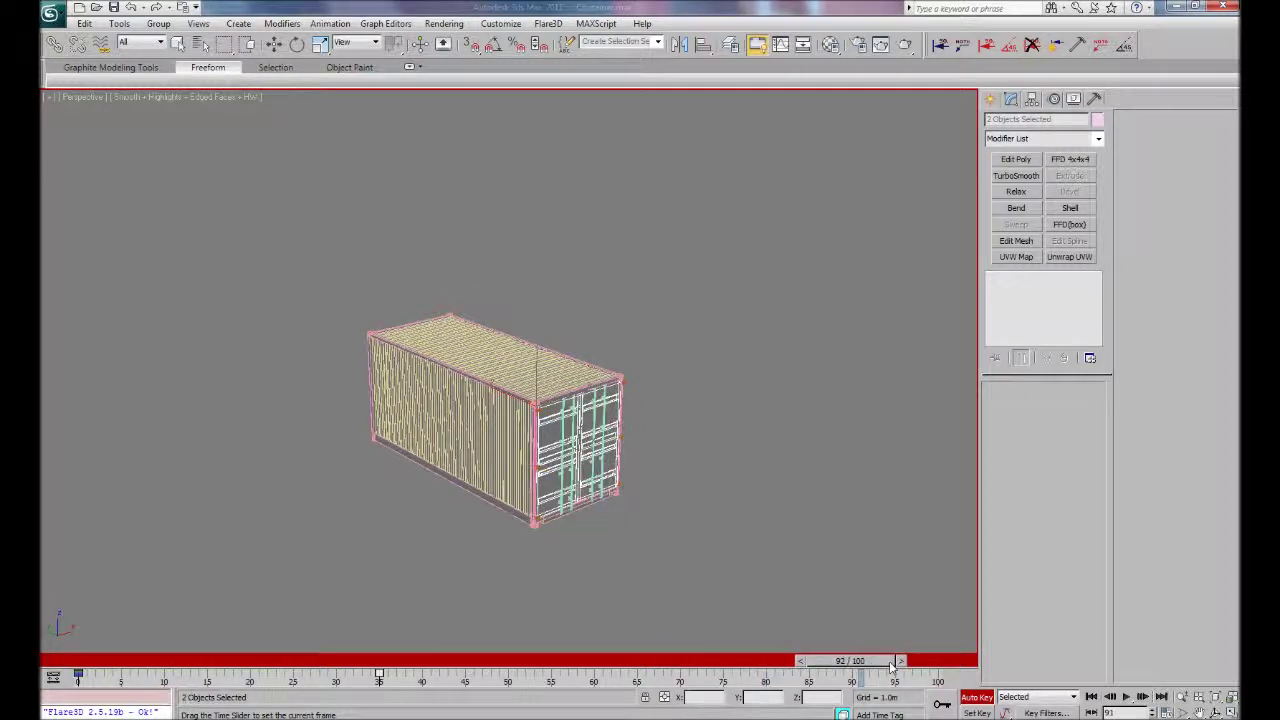
At frame 0, select the green locking bars and door fittings, and retime their assembled key from 100 to 71.
{"action": "key", "text": "w"}
{"action": "key", "text": "Home"}
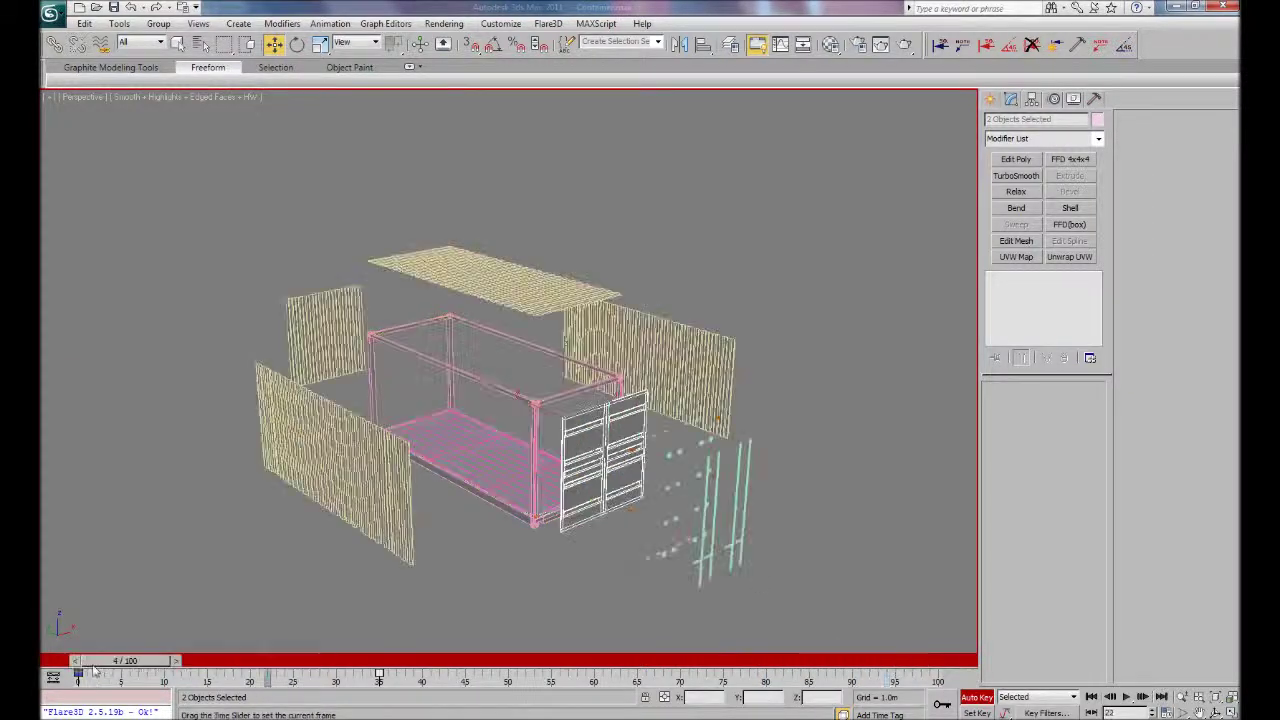
{"action": "middle_click_drag", "start_coordinate": [731, 580], "coordinate": [838, 590], "text": "alt"}
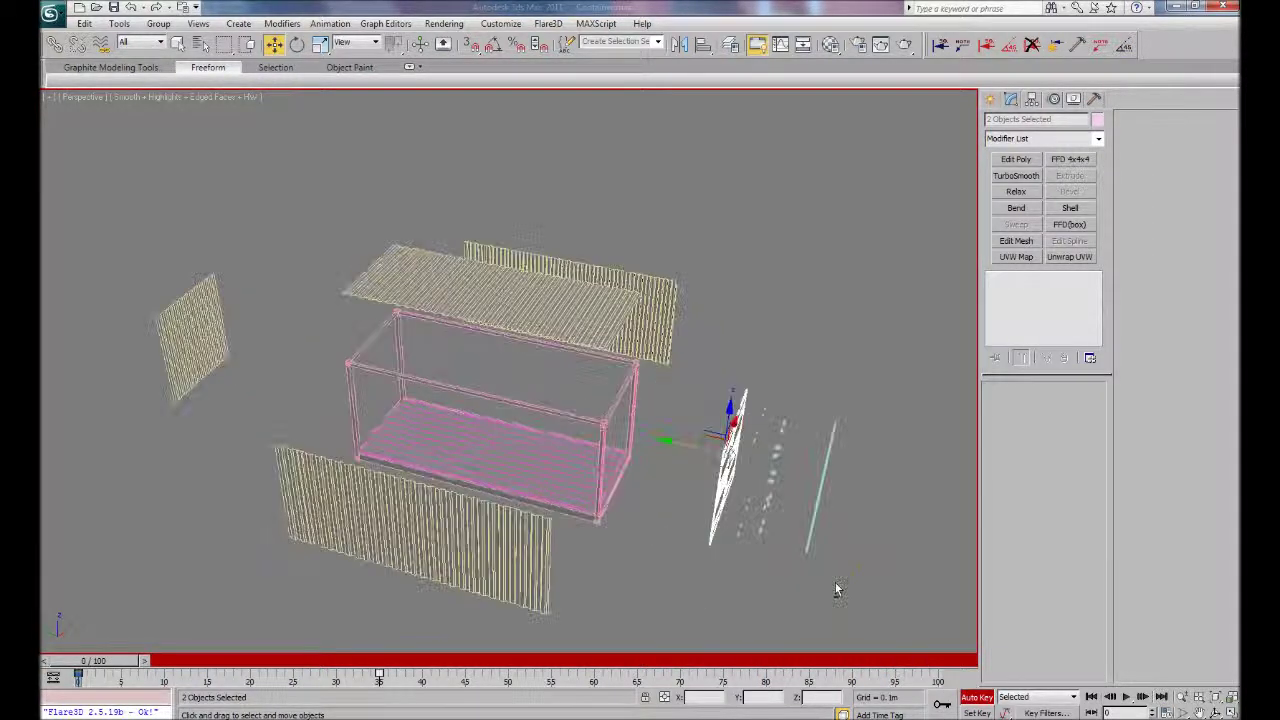
{"action": "middle_click_drag", "start_coordinate": [757, 582], "coordinate": [770, 577], "text": "alt"}
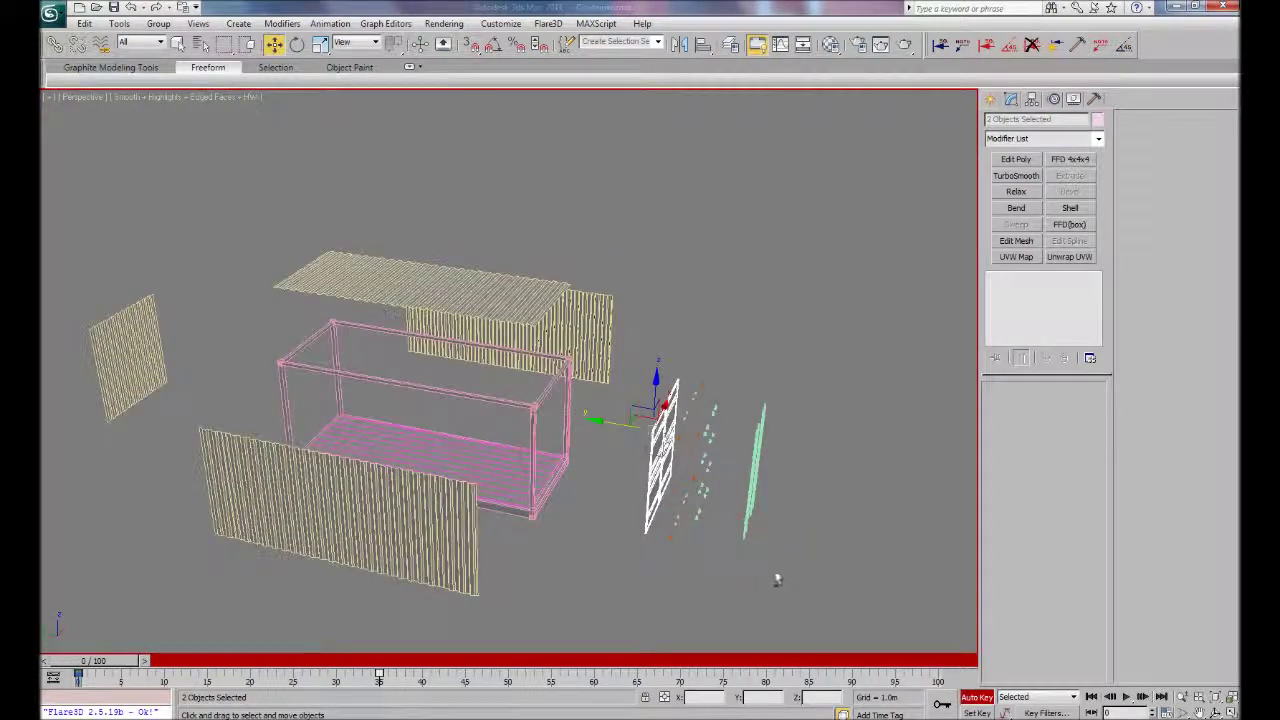
{"action": "left_click_drag", "start_coordinate": [746, 388], "coordinate": [772, 582], "text": "ctrl"}
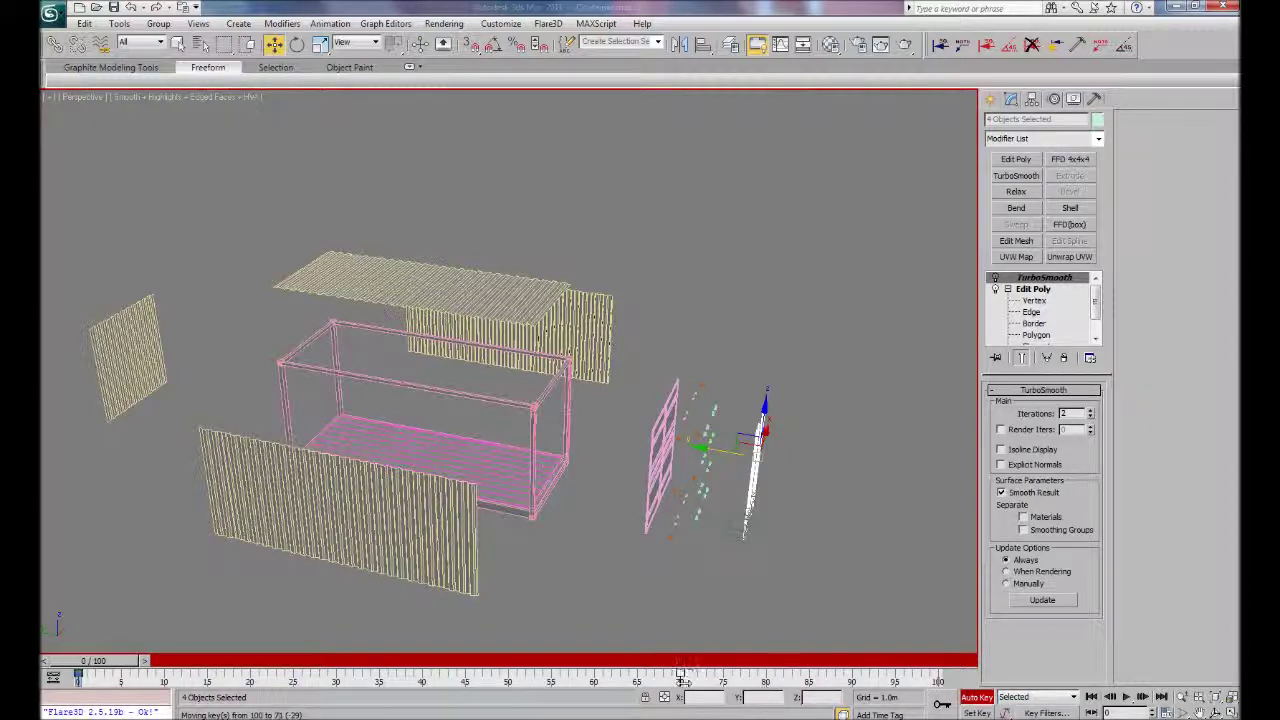
{"action": "middle_click_drag", "start_coordinate": [723, 600], "coordinate": [724, 595], "text": "alt"}
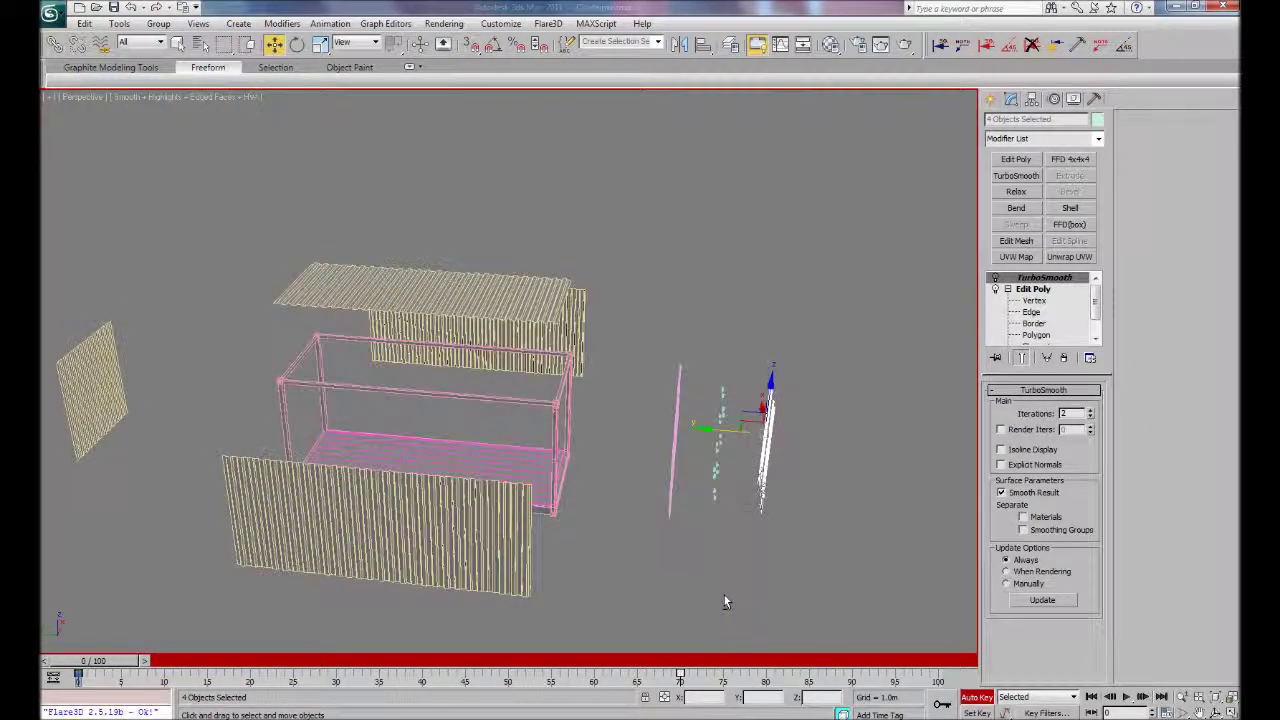
{"action": "left_click_drag", "start_coordinate": [728, 528], "coordinate": [713, 368]}
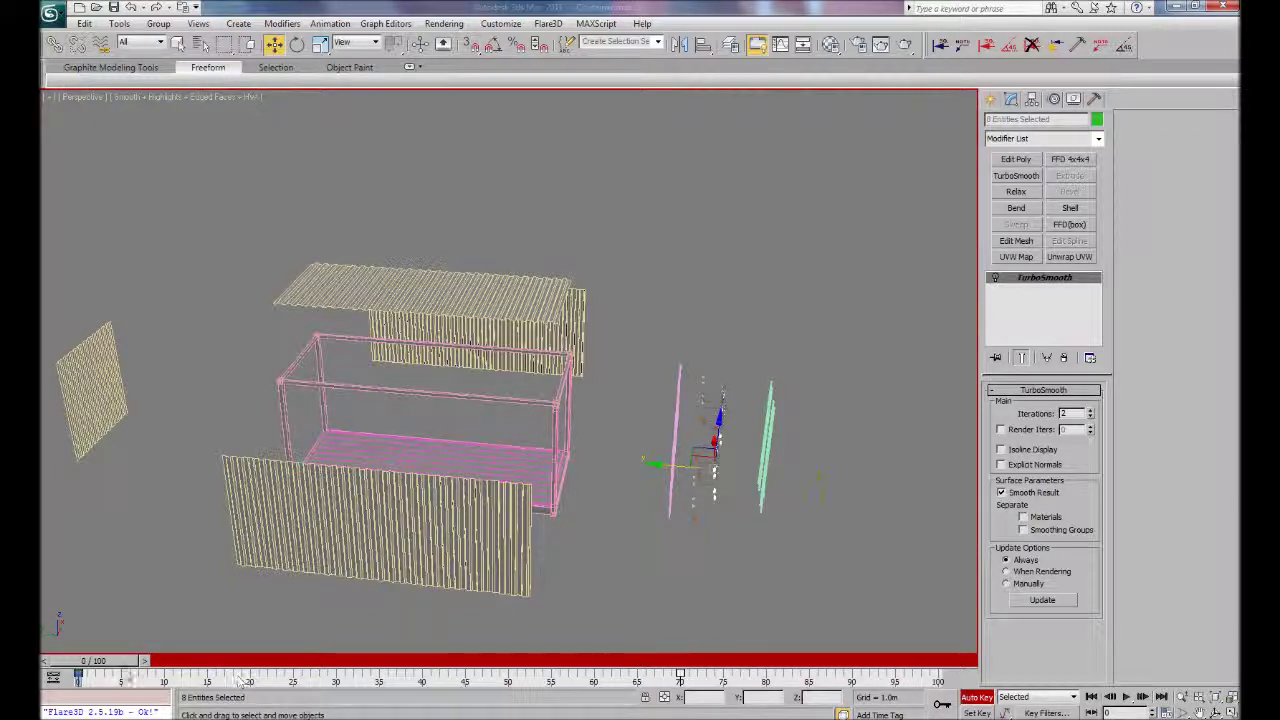
{"action": "mouse_move", "coordinate": [112, 662]}
{"action": "left_mouse_down"}
{"action": "mouse_move", "coordinate": [710, 683]}
{"action": "mouse_move", "coordinate": [690, 662]}
{"action": "left_mouse_up"}
{"action": "mouse_move", "coordinate": [571, 531]}
{"action": "middle_mouse_down", "text": "alt"}
{"action": "mouse_move", "coordinate": [549, 527]}
{"action": "mouse_move", "coordinate": [560, 500]}
{"action": "middle_mouse_up", "text": "alt"}
{"action": "key", "text": "w"}
{"action": "key", "text": "F4"}
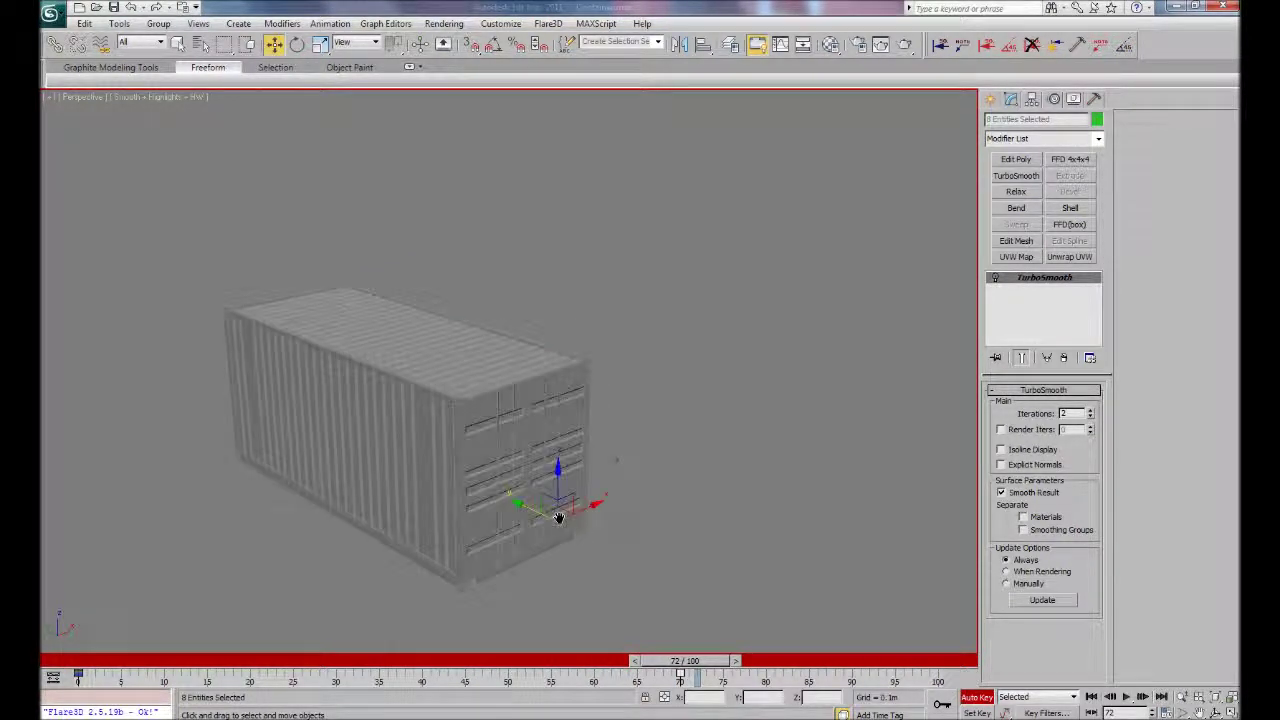
{"action": "scroll", "coordinate": [560, 500], "scroll_direction": "up", "scroll_amount": 4}
{"action": "mouse_move", "coordinate": [632, 463]}
{"action": "middle_mouse_down", "text": "alt"}
{"action": "mouse_move", "coordinate": [645, 421]}
{"action": "mouse_move", "coordinate": [627, 410]}
{"action": "middle_mouse_up", "text": "alt"}
{"action": "key", "text": "F3"}
{"action": "scroll", "coordinate": [626, 414], "scroll_direction": "down", "scroll_amount": 3}
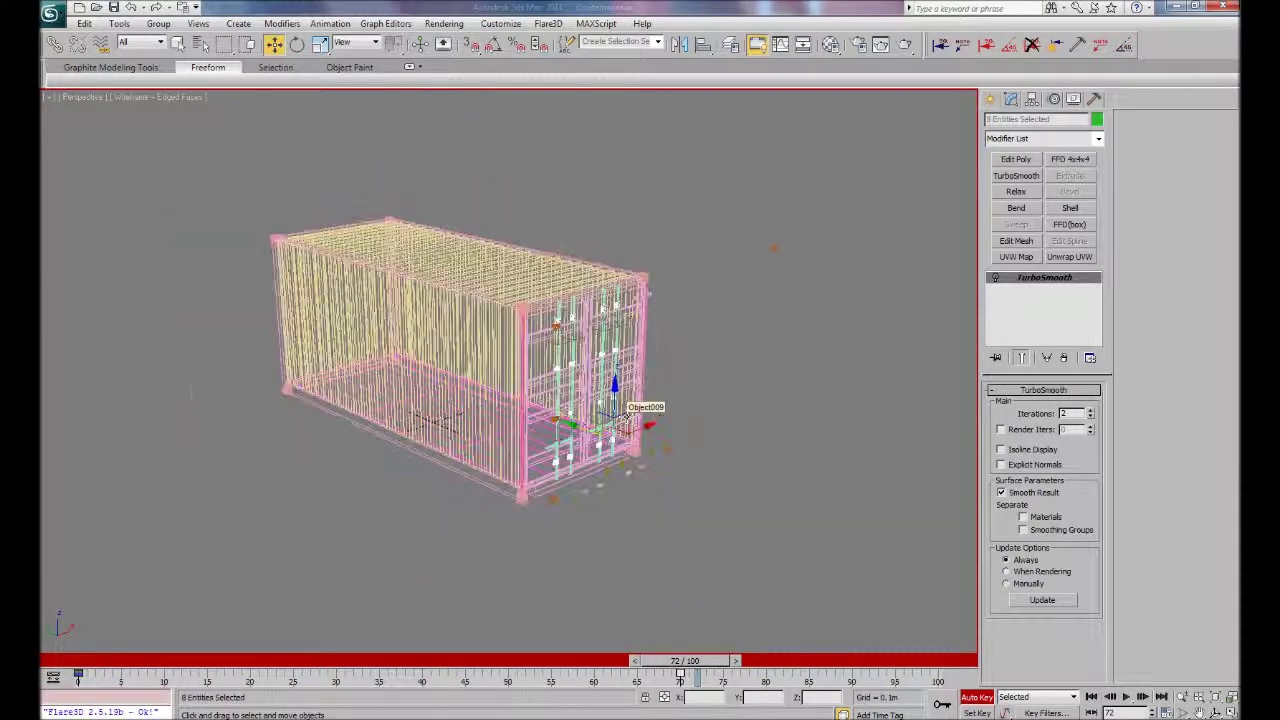
{"action": "left_click", "coordinate": [680, 594]}
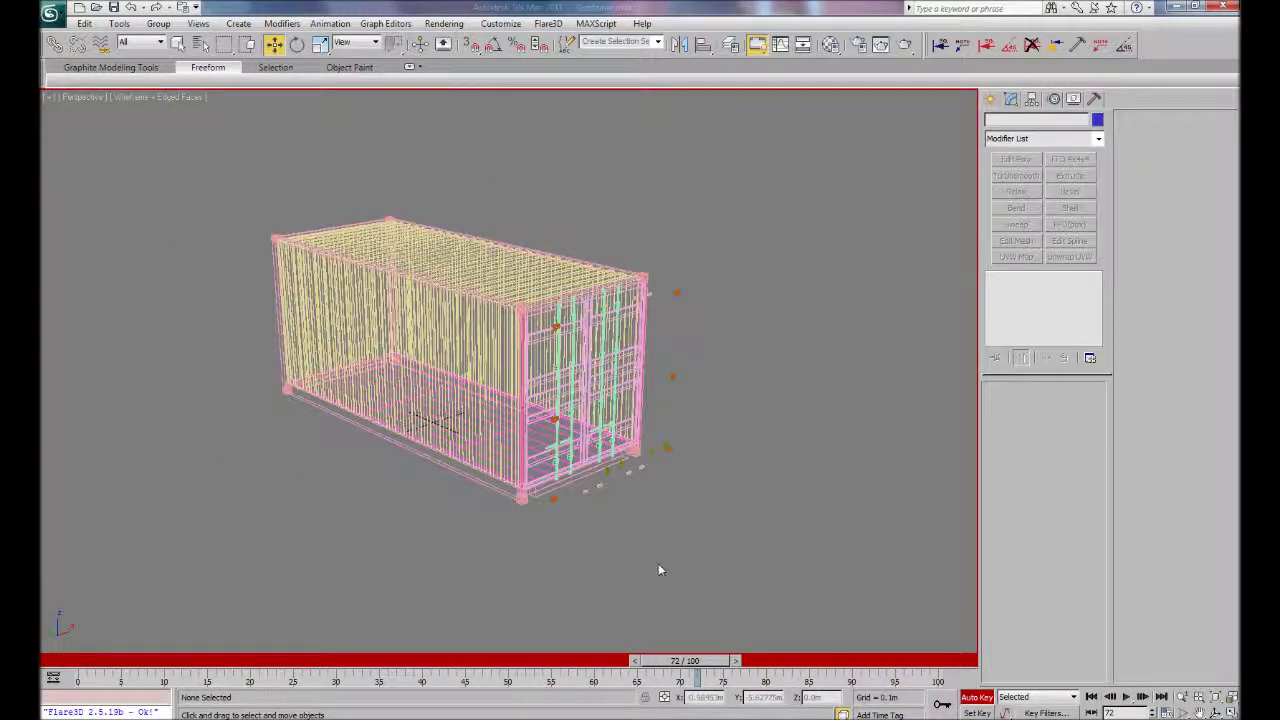
{"action": "key", "text": "F3"}
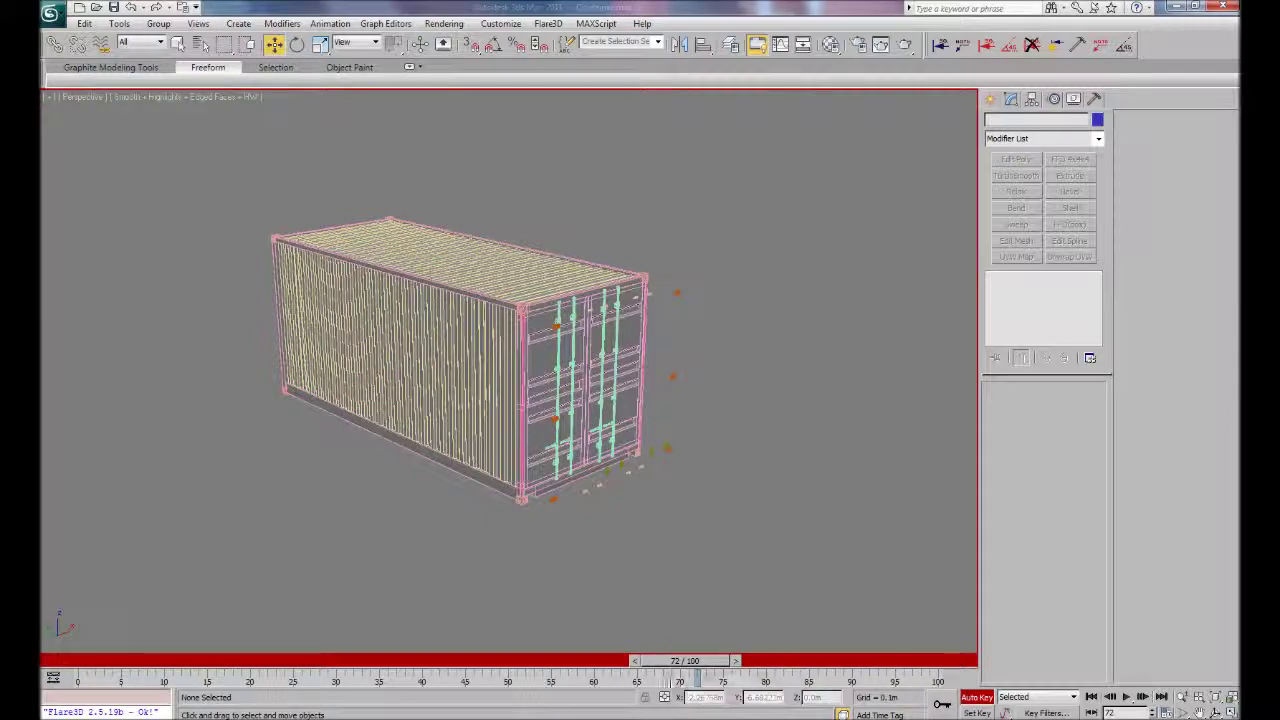
{"action": "left_click_drag", "start_coordinate": [685, 661], "coordinate": [60, 658]}
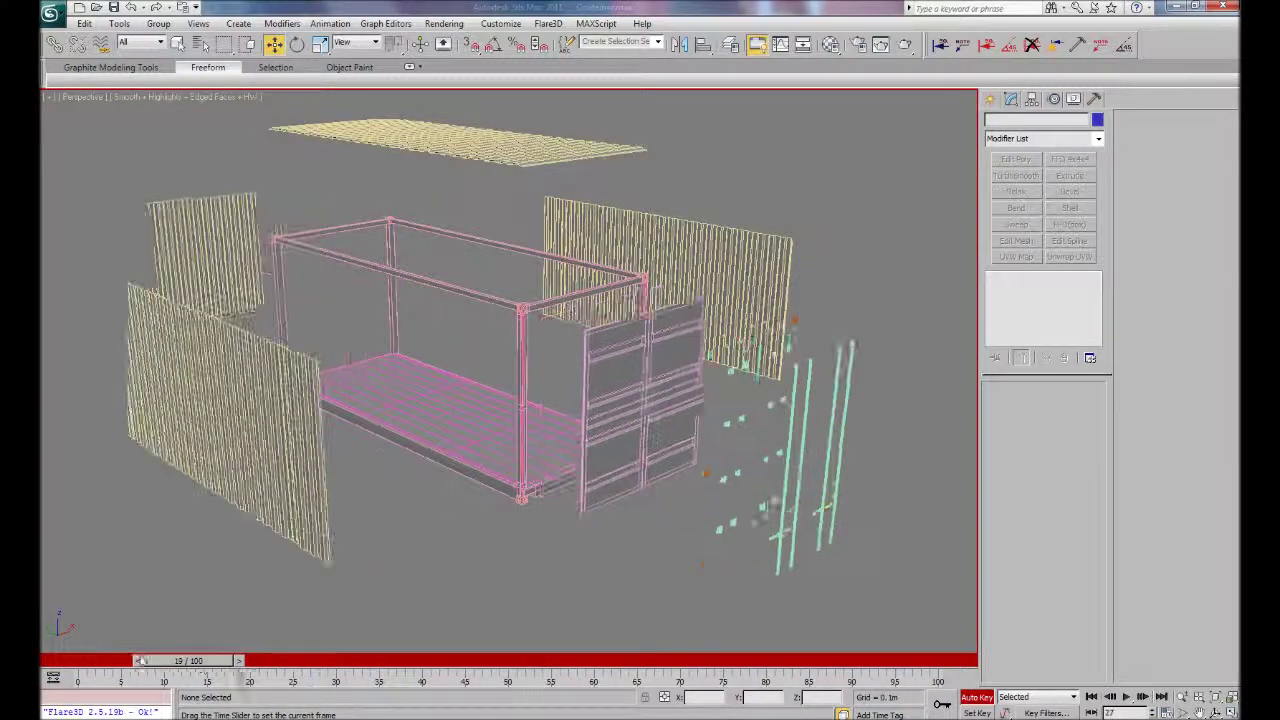
{"action": "mouse_move", "coordinate": [143, 661]}
{"action": "left_mouse_down"}
{"action": "mouse_move", "coordinate": [677, 697]}
{"action": "mouse_move", "coordinate": [90, 706]}
{"action": "left_mouse_up"}
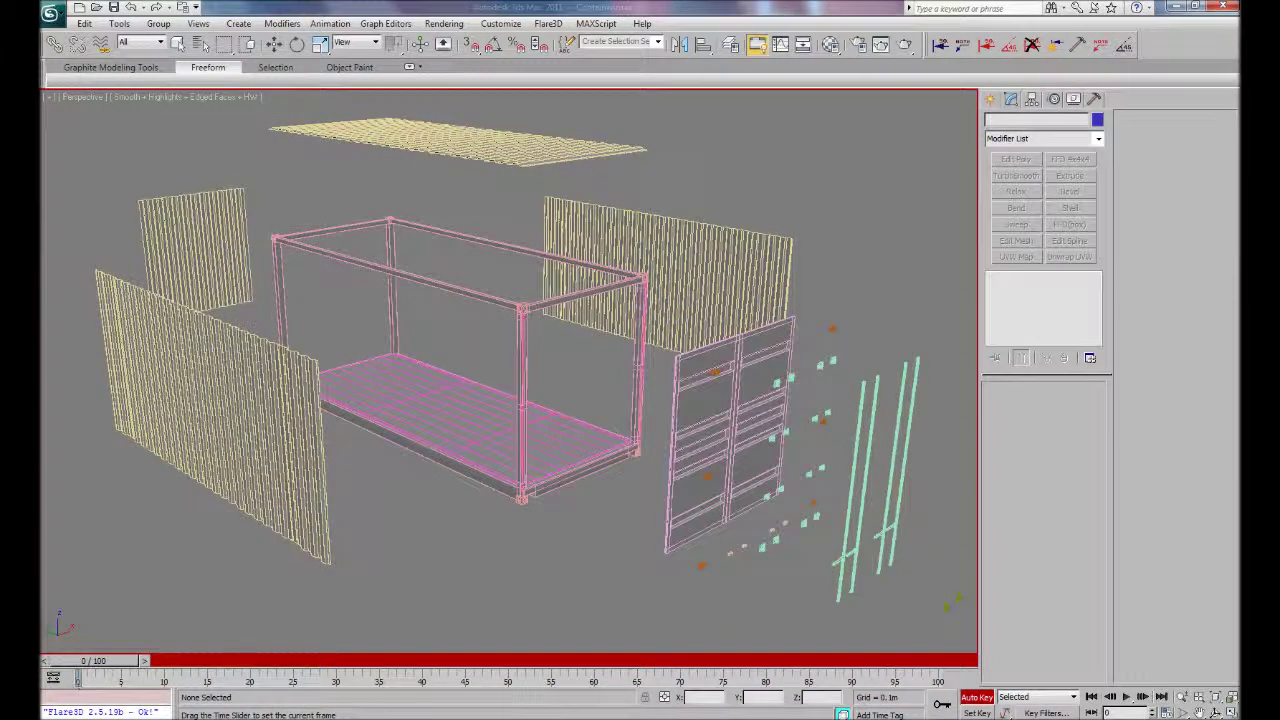
Turn off Auto Key and play the container animation from exploded to closed, then stop it.
{"action": "left_click", "coordinate": [976, 697]}
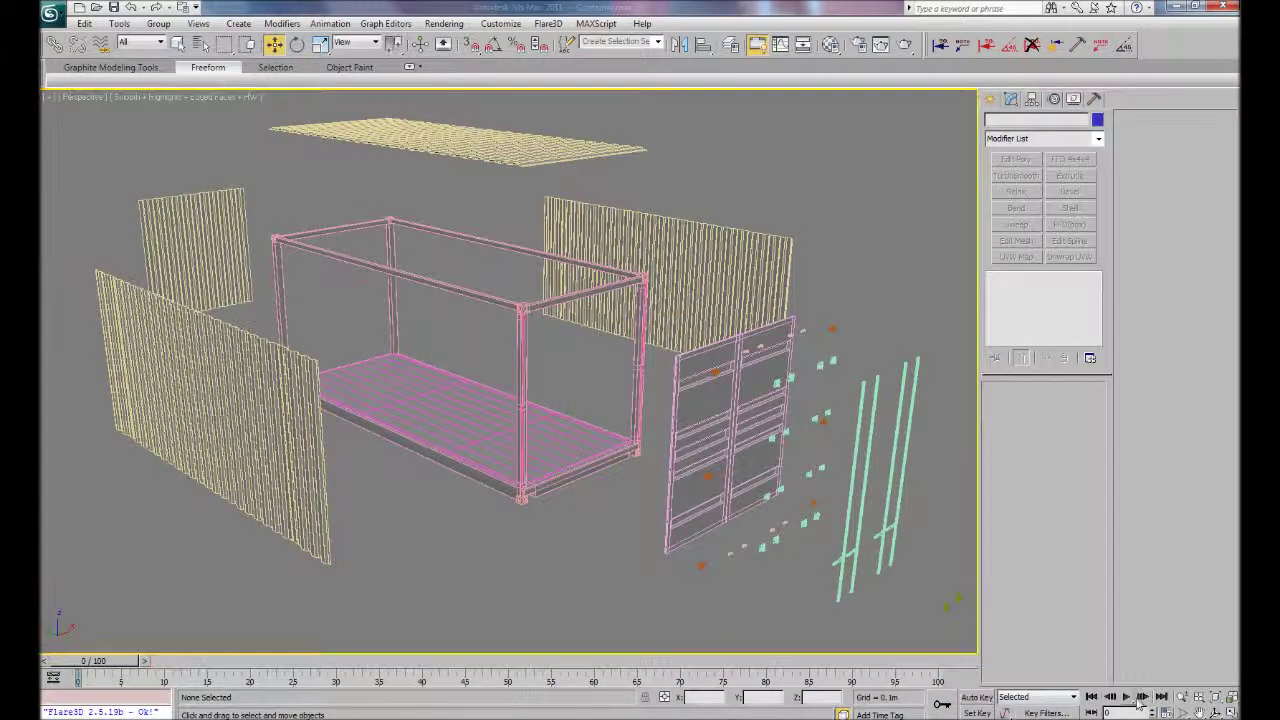
{"action": "left_click", "coordinate": [1126, 697]}
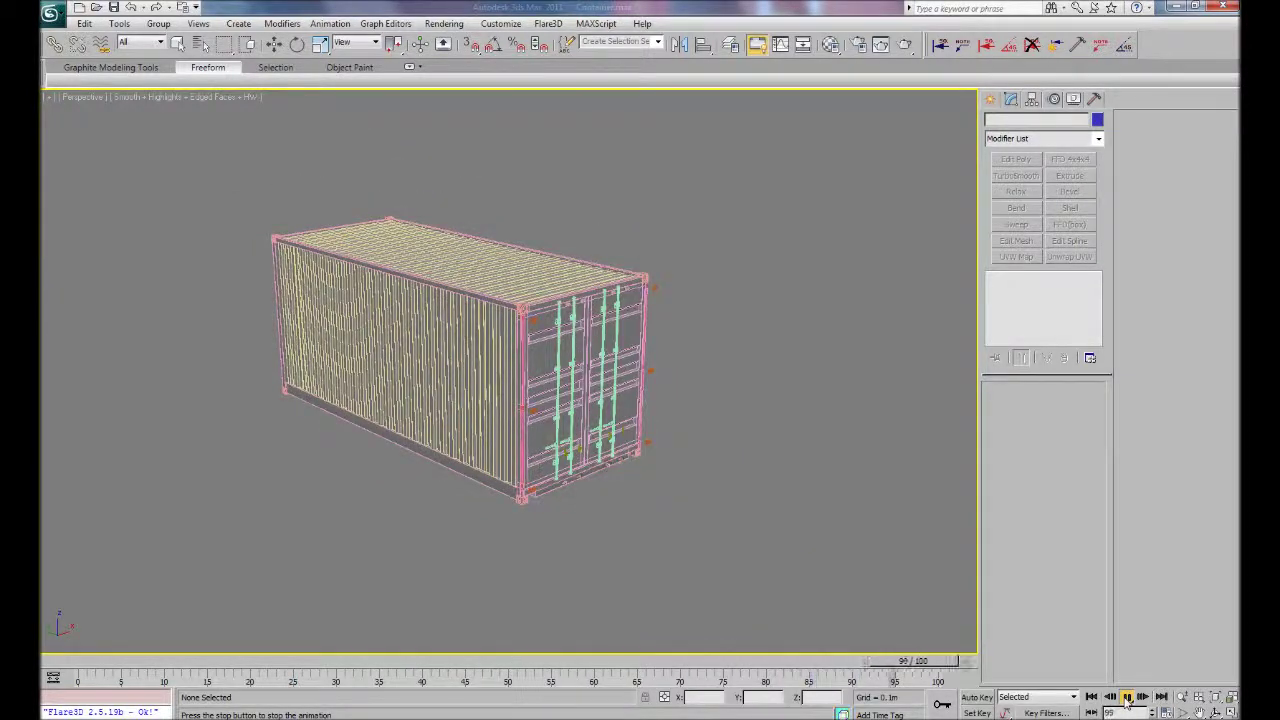
{"action": "left_click", "coordinate": [1126, 697]}
{"action": "left_click", "coordinate": [119, 23]}
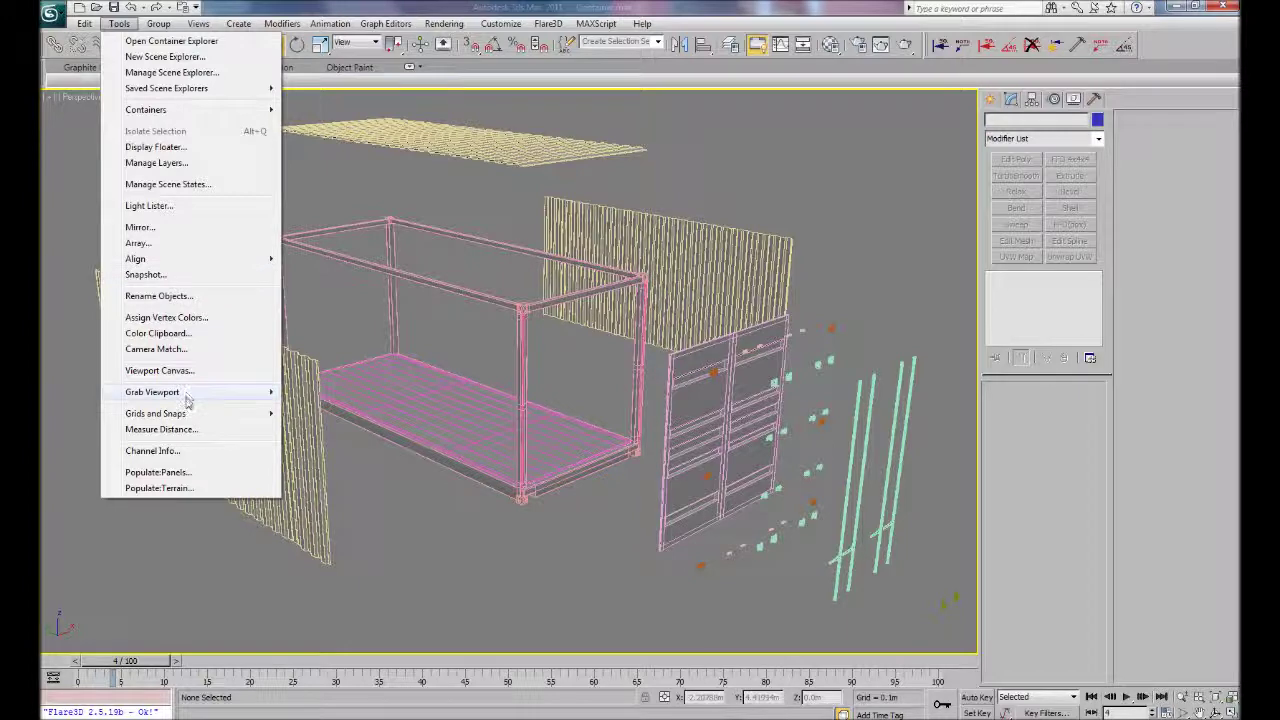
{"action": "mouse_move", "coordinate": [152, 392]}
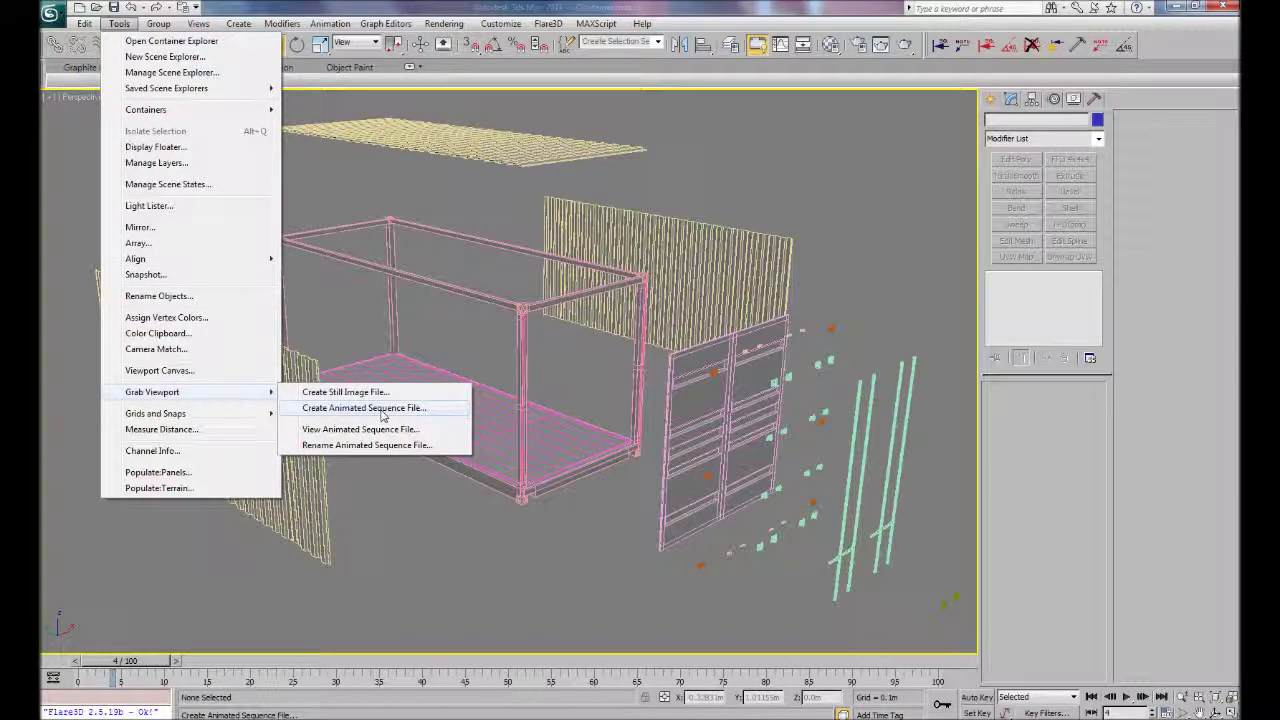
Create a 50% AVI preview of the Perspective view over the active time segment 0–100.
{"action": "left_click", "coordinate": [381, 410]}
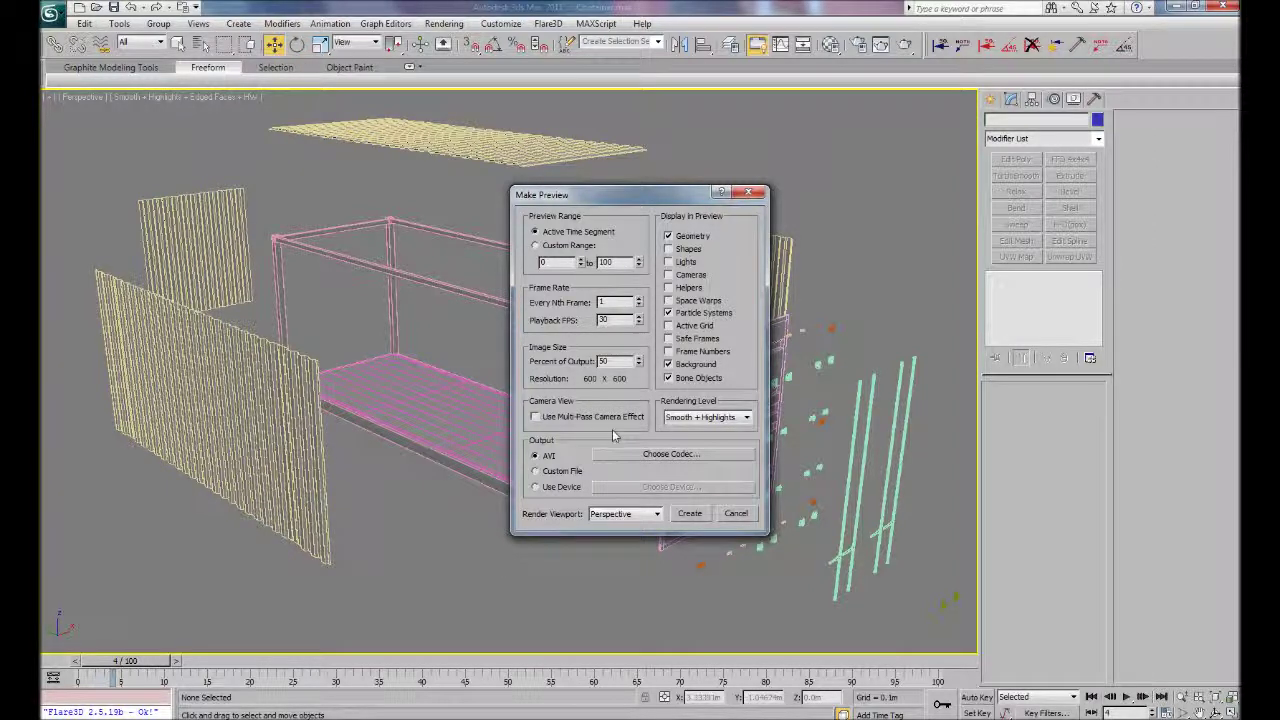
{"action": "left_click", "coordinate": [689, 515]}
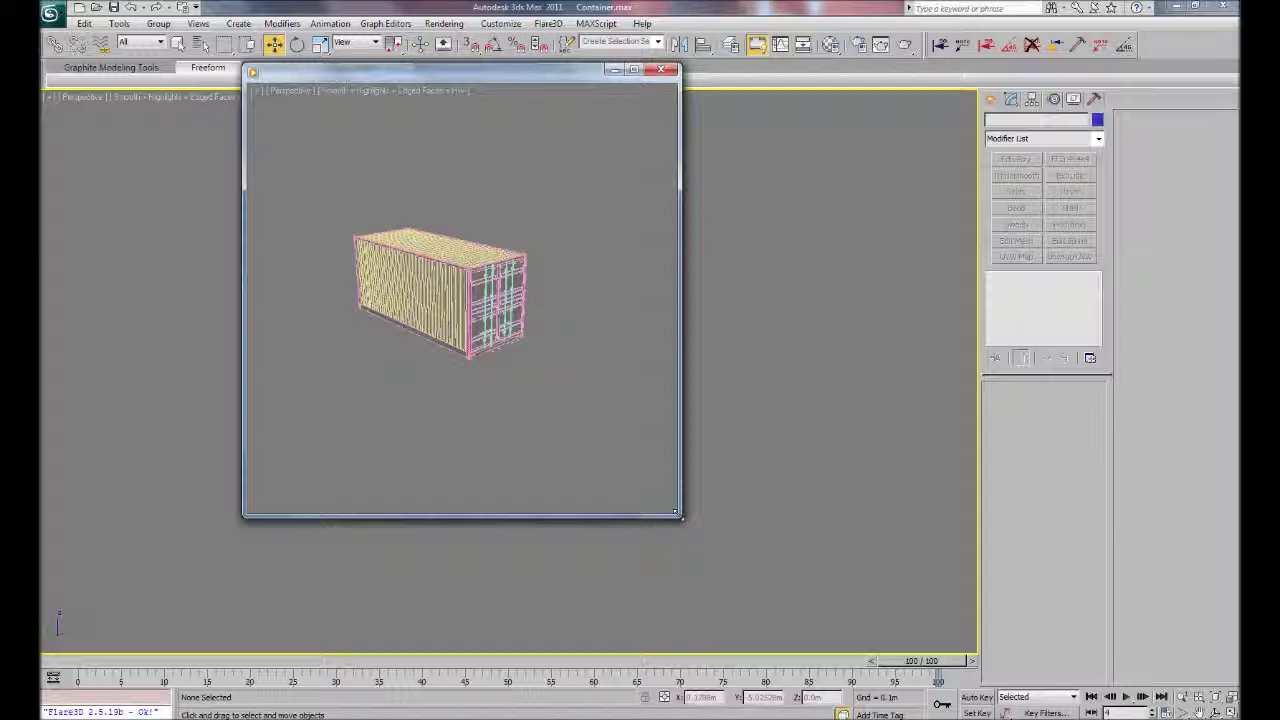
Replay the container AVI preview in Windows Media Player, then close the player.
{"action": "left_click", "coordinate": [461, 494]}
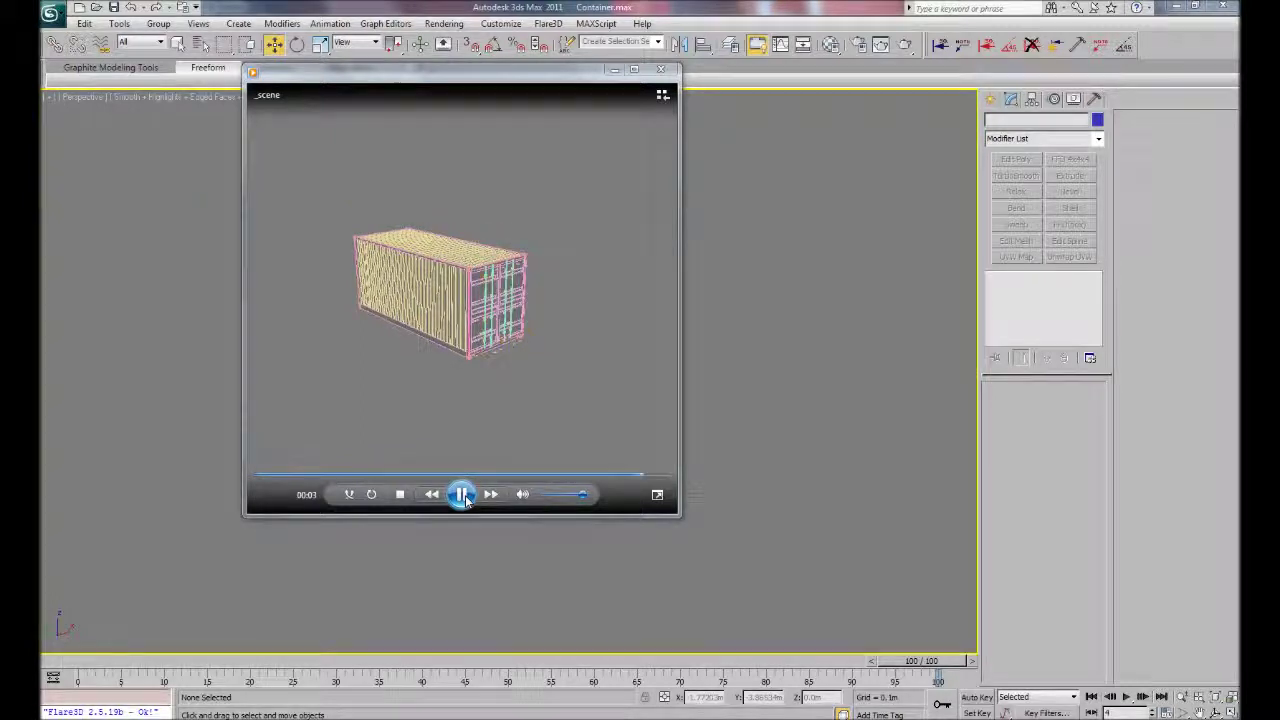
{"action": "left_click", "coordinate": [659, 70]}
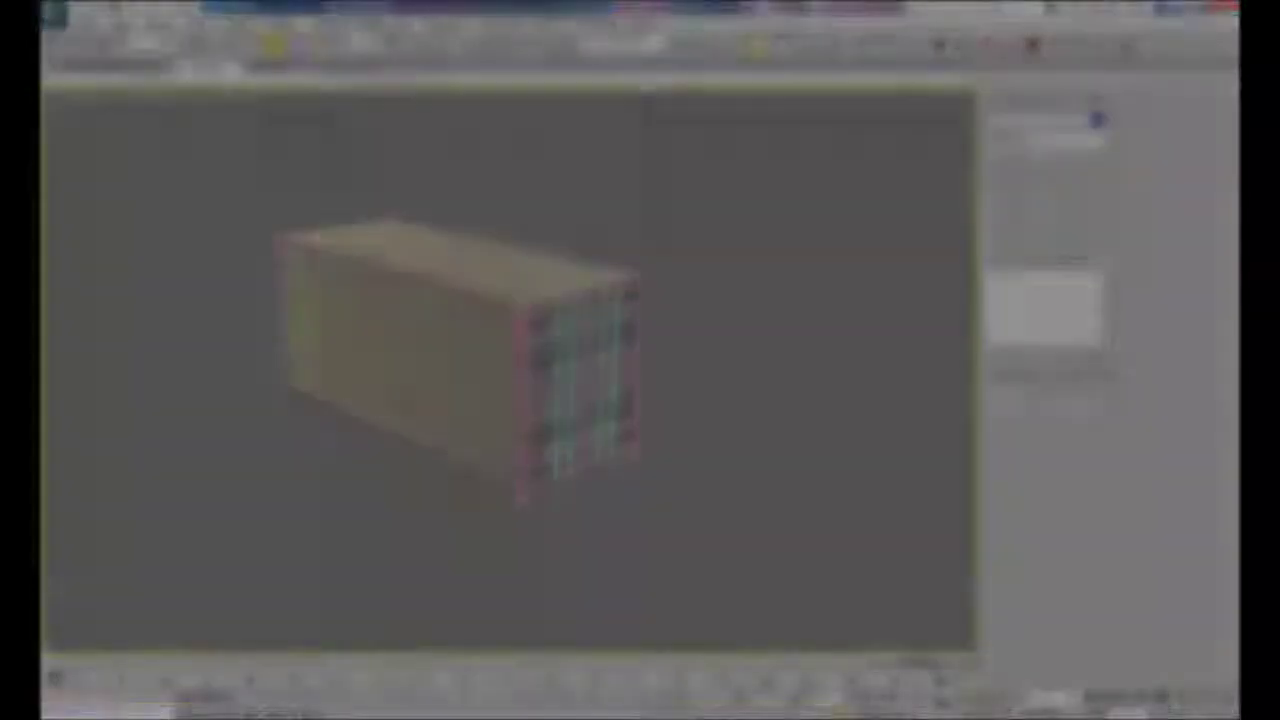